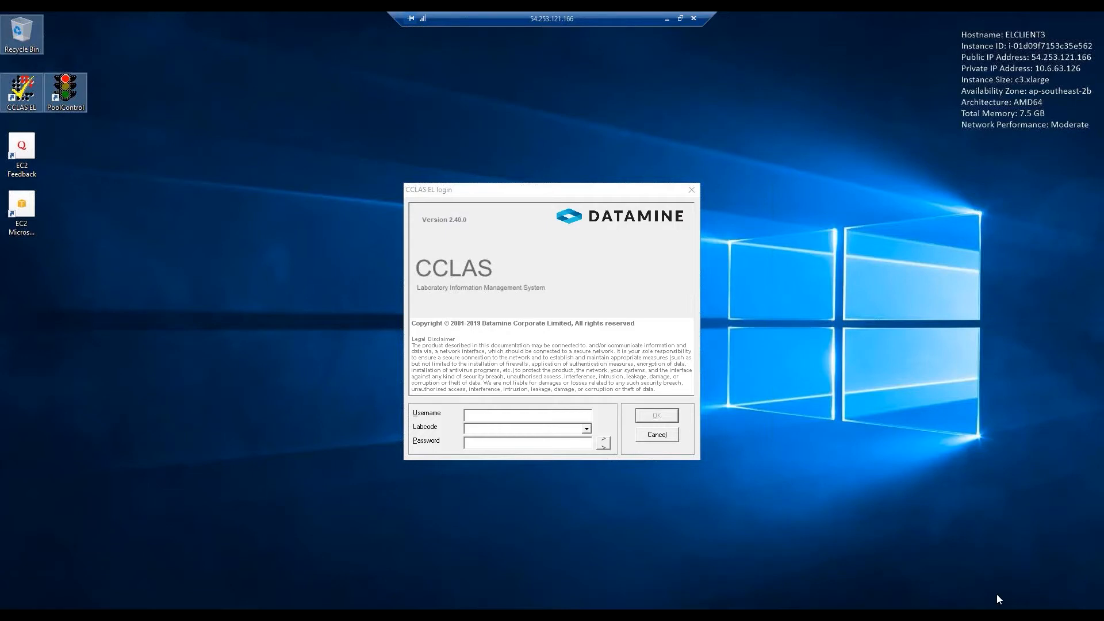
Log in to CCLAS EL with the staff member's username
click(494, 414)
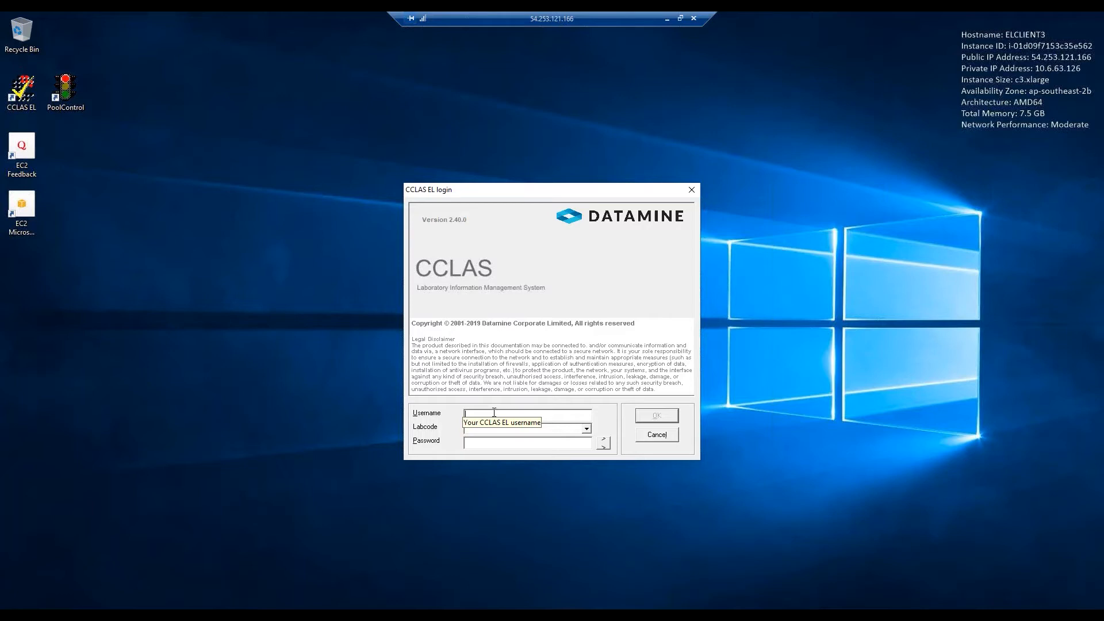
text(DAVE)
click(556, 446)
click(655, 416)
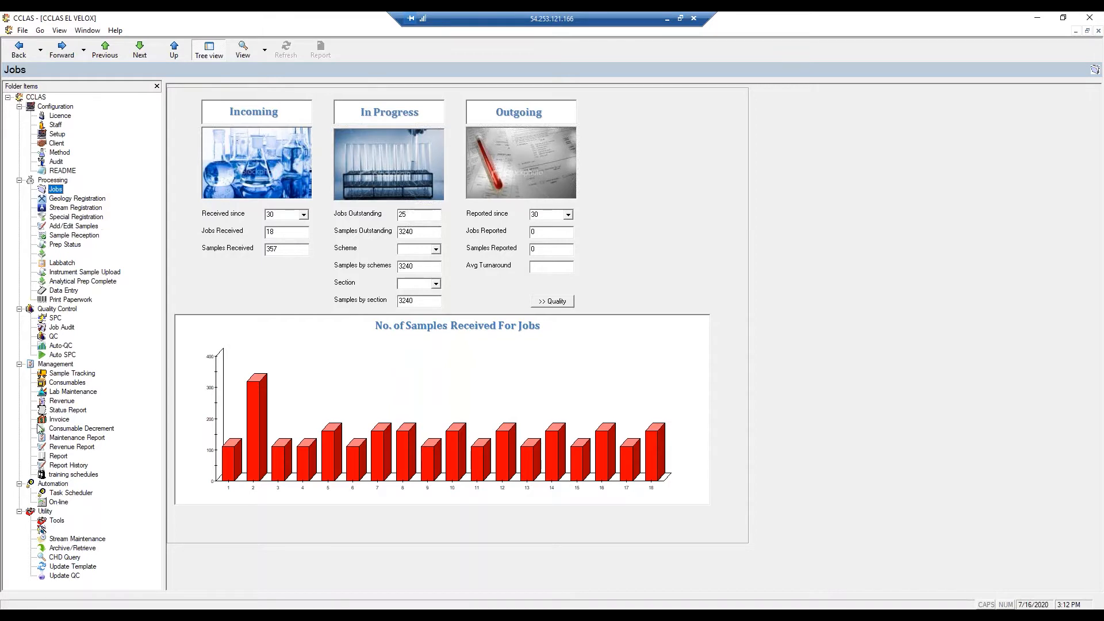
Open Lab Maintenance and display the TRAINING PROGRAMS list, checking the TRAINING RECORDS folder on the way
click(77, 392)
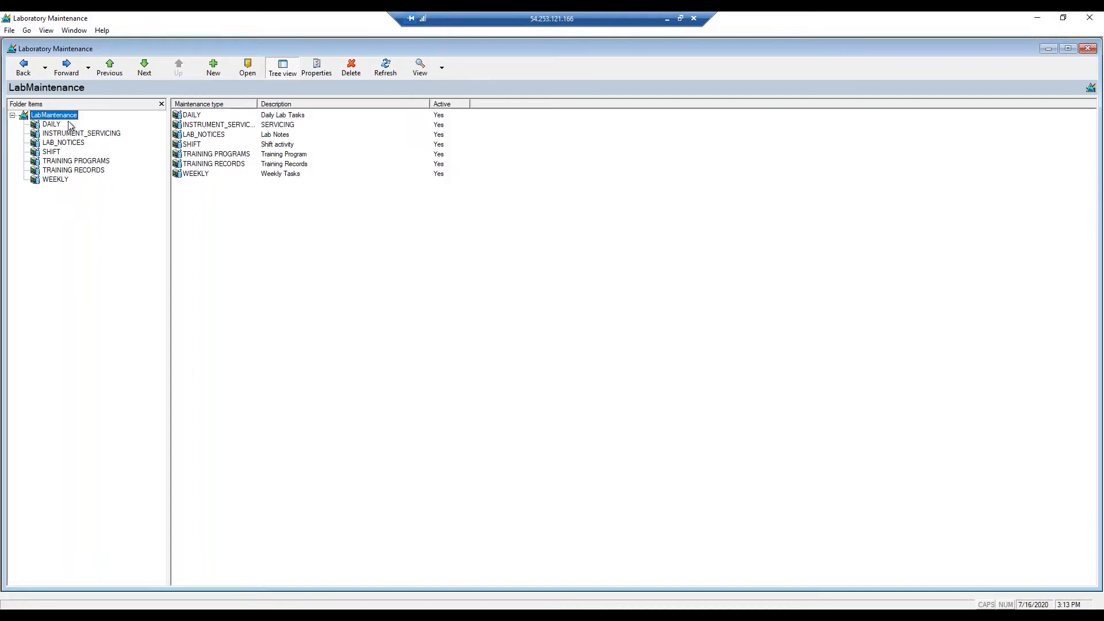
click(72, 161)
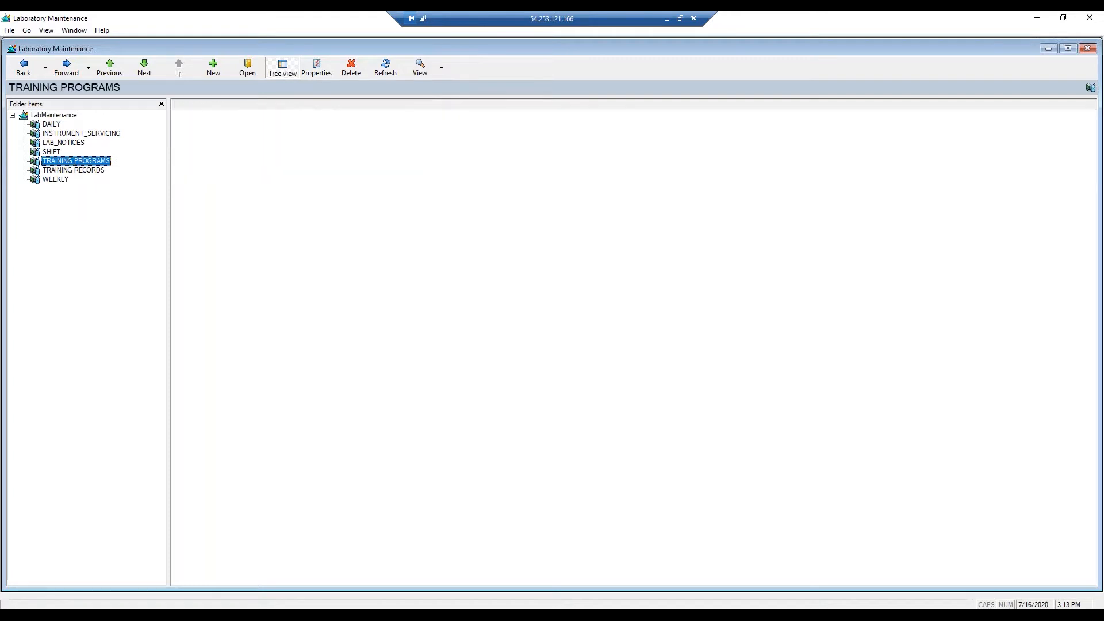
click(73, 170)
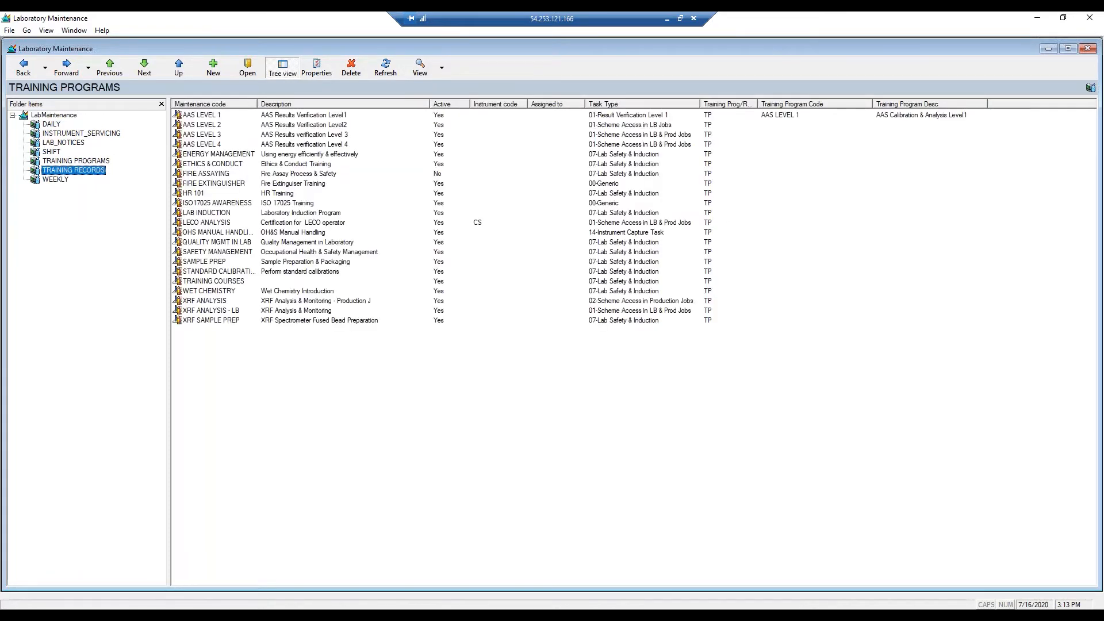
click(73, 161)
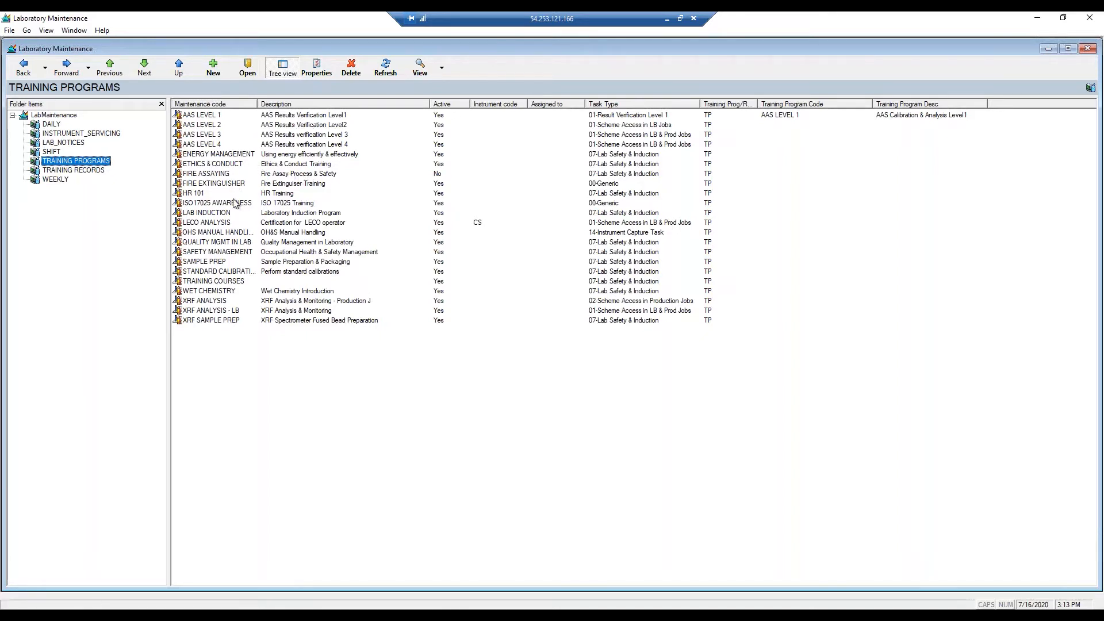
Review the schedule settings of the LAB INDUCTION and ETHICS & CONDUCT training programs, closing each record
click(213, 215)
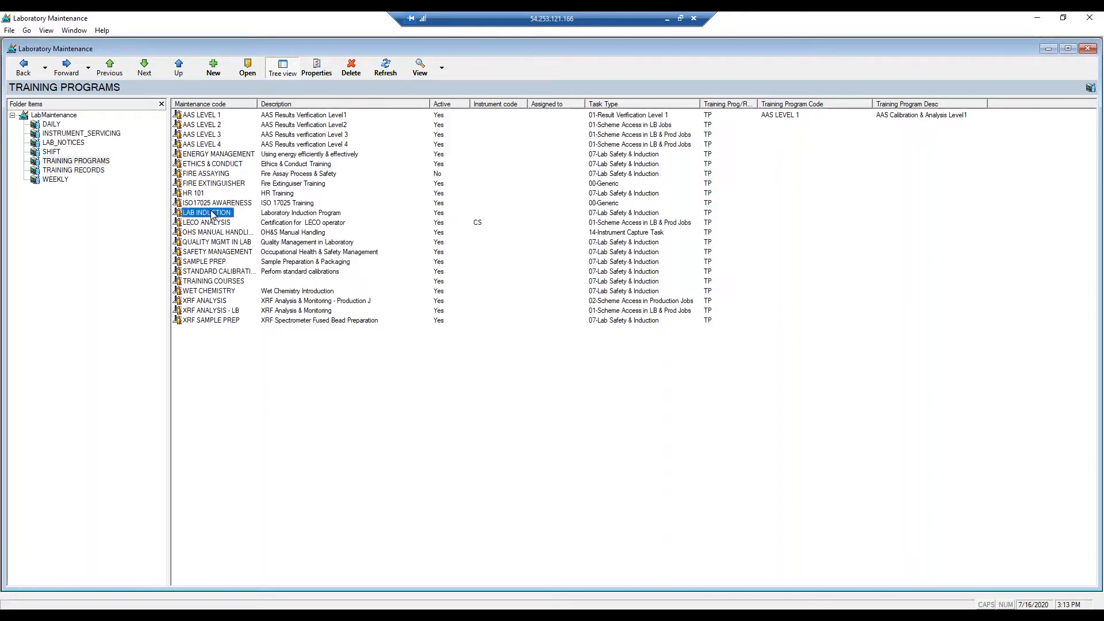
double_click(213, 215)
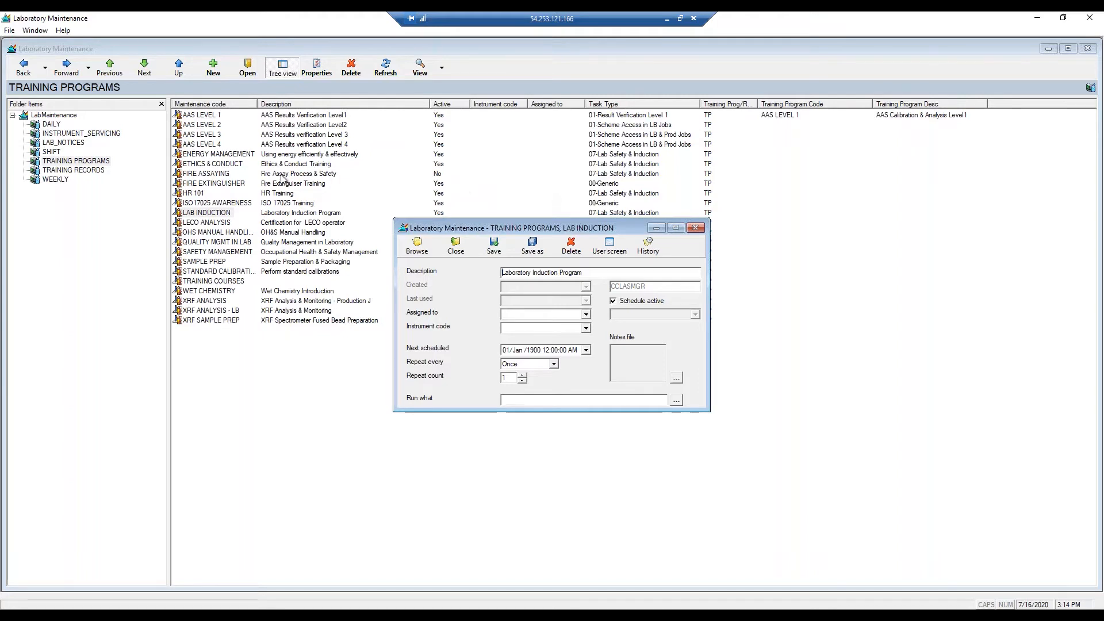
click(455, 244)
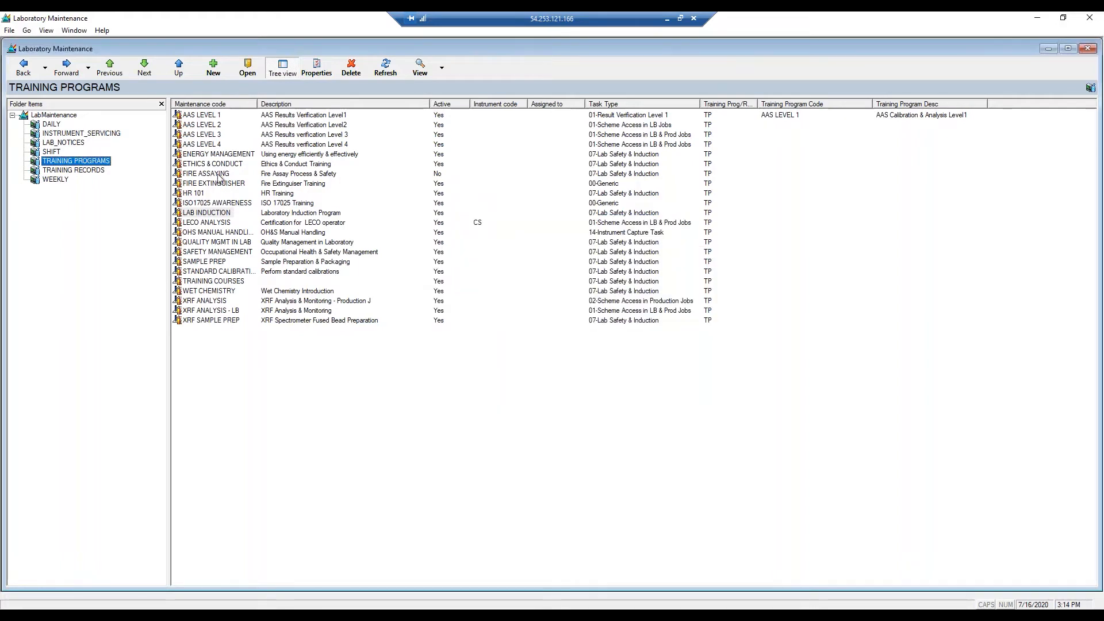
click(220, 166)
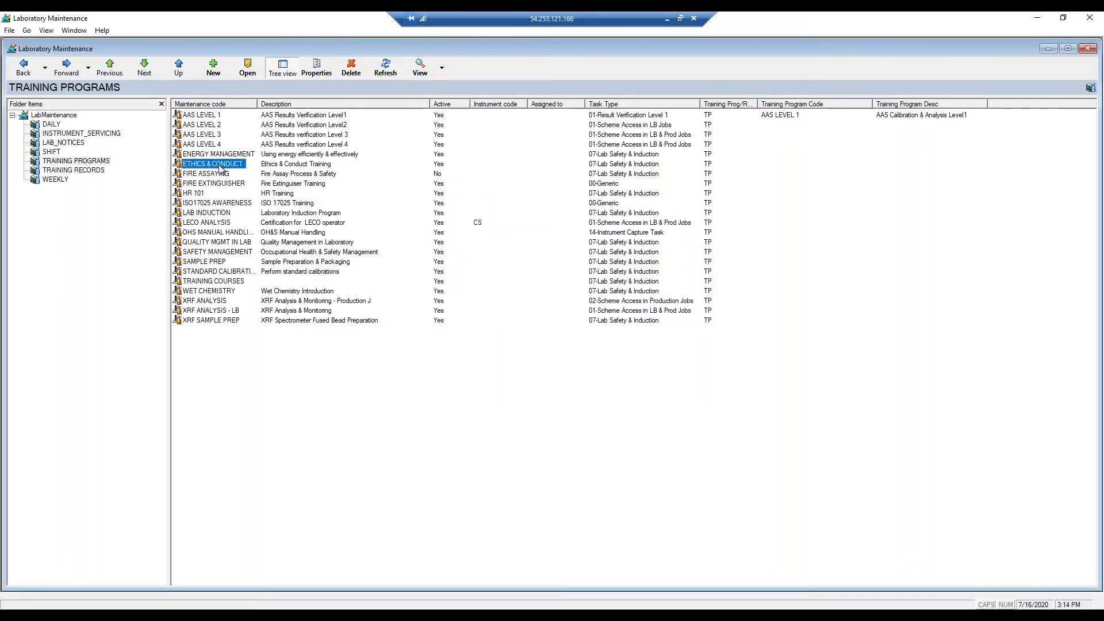
double_click(220, 165)
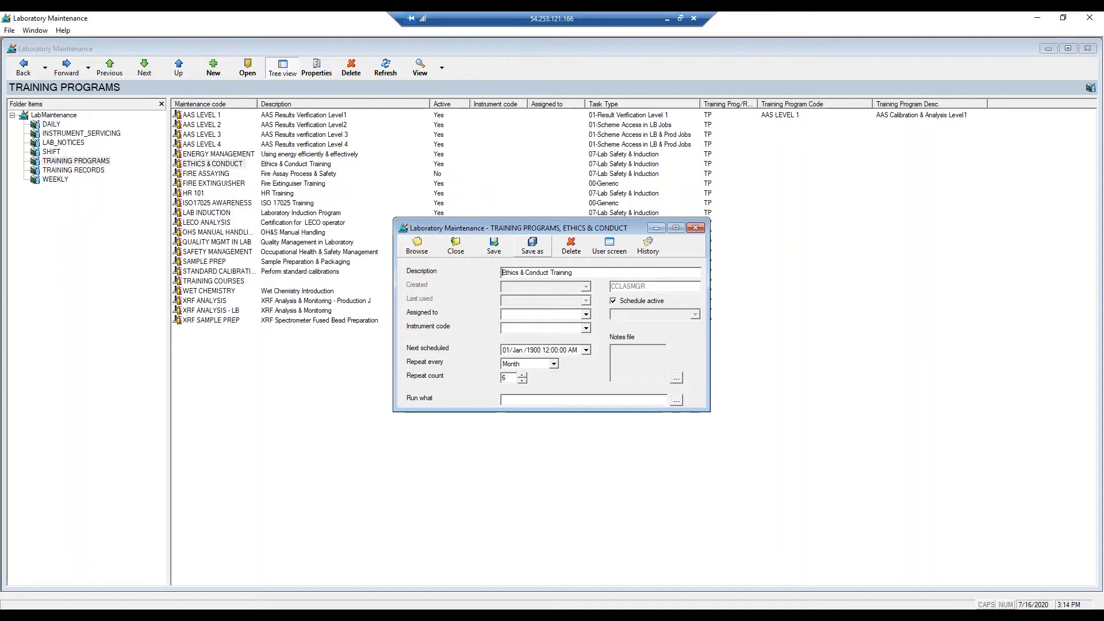
click(457, 249)
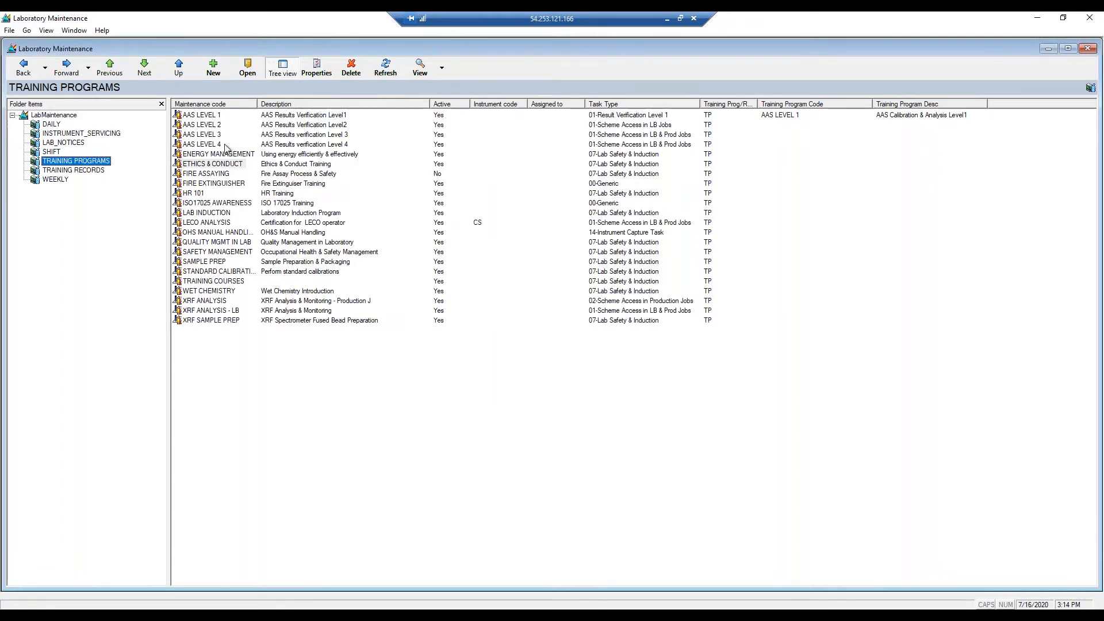
Open the AAS LEVEL 1 training program's user-defined screen and review the available training types
click(198, 117)
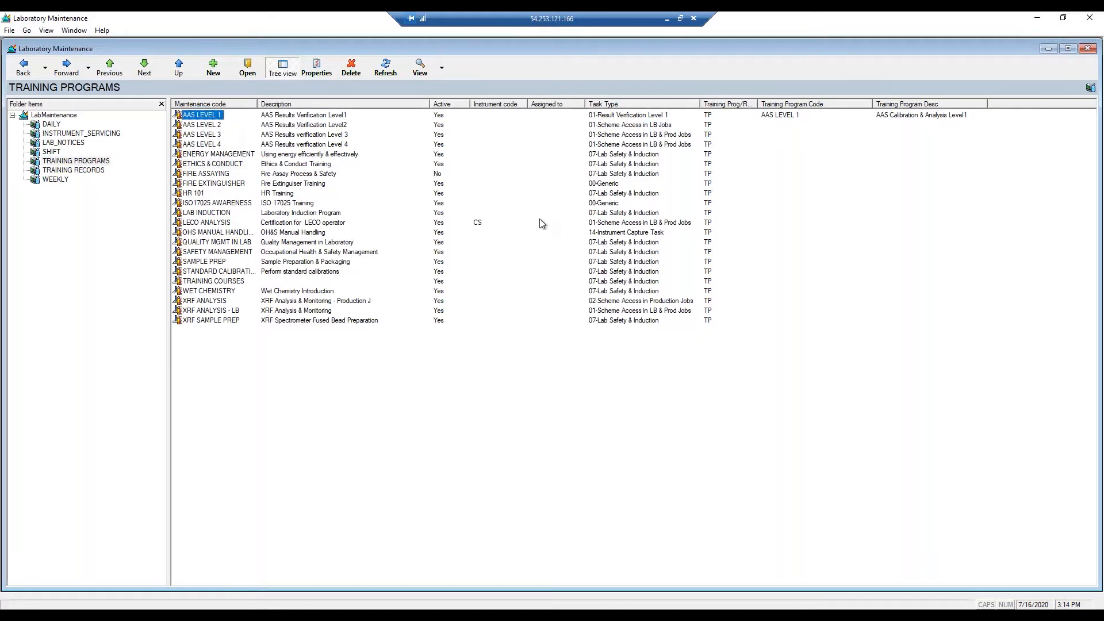
key(Return)
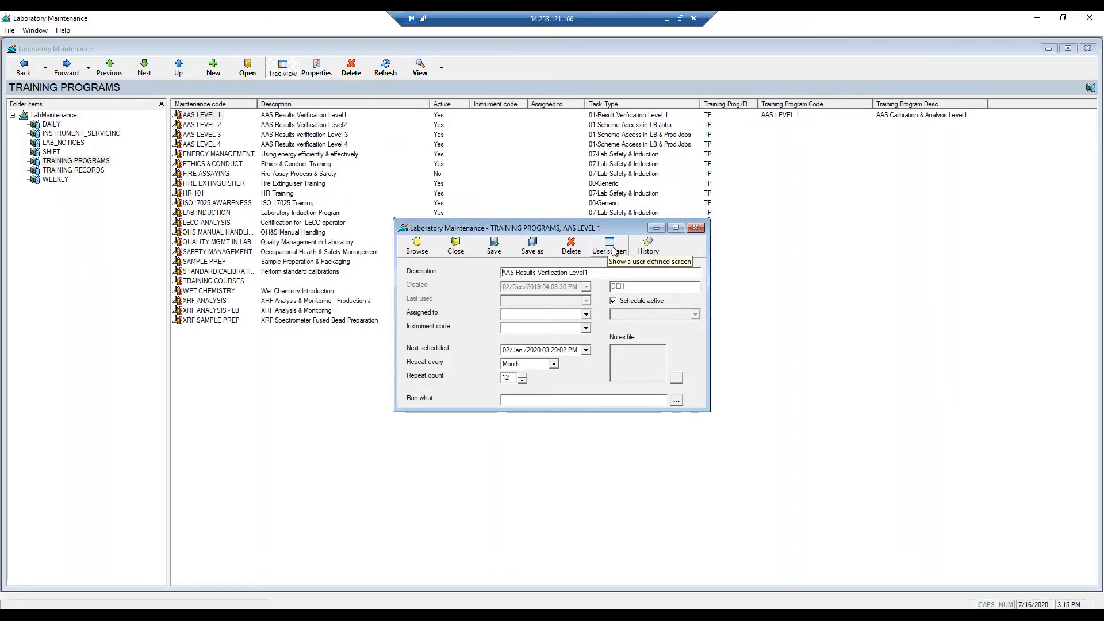
click(613, 251)
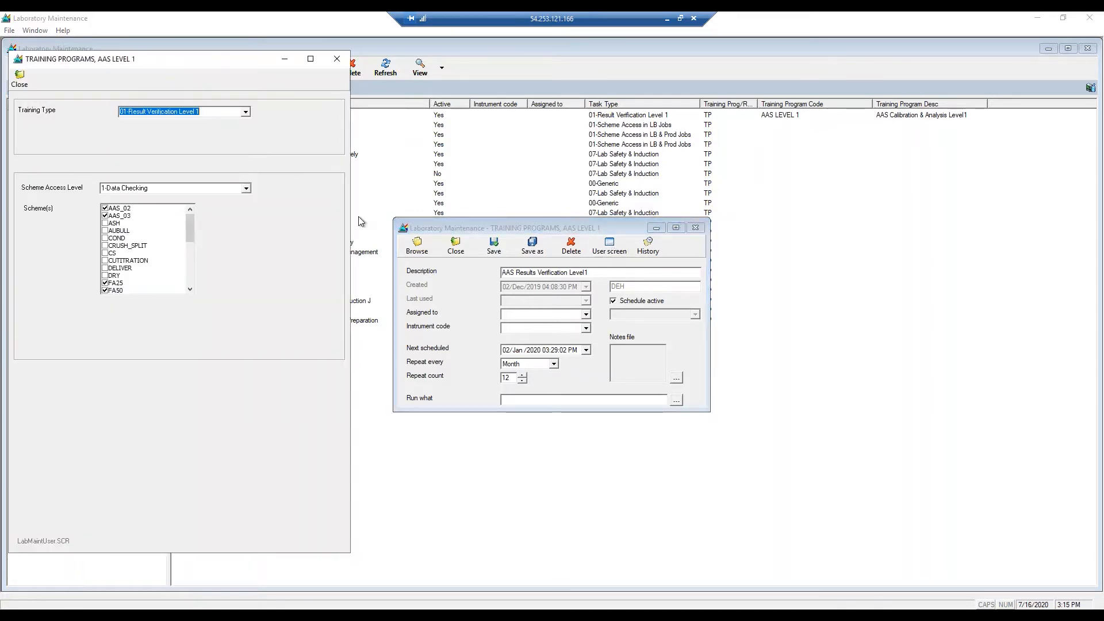
click(245, 112)
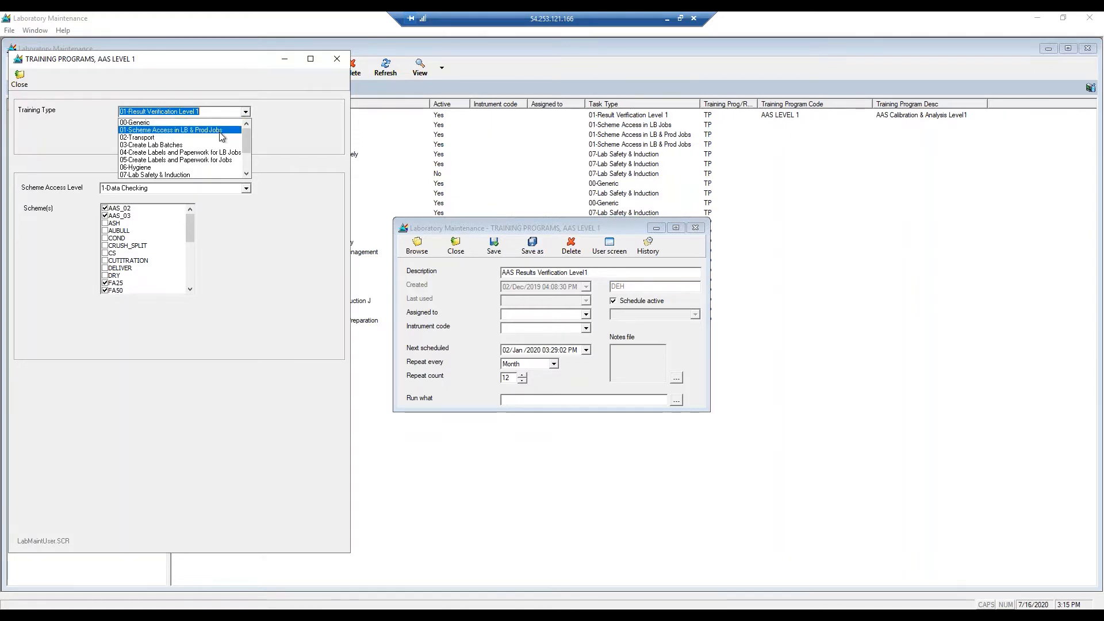
click(287, 120)
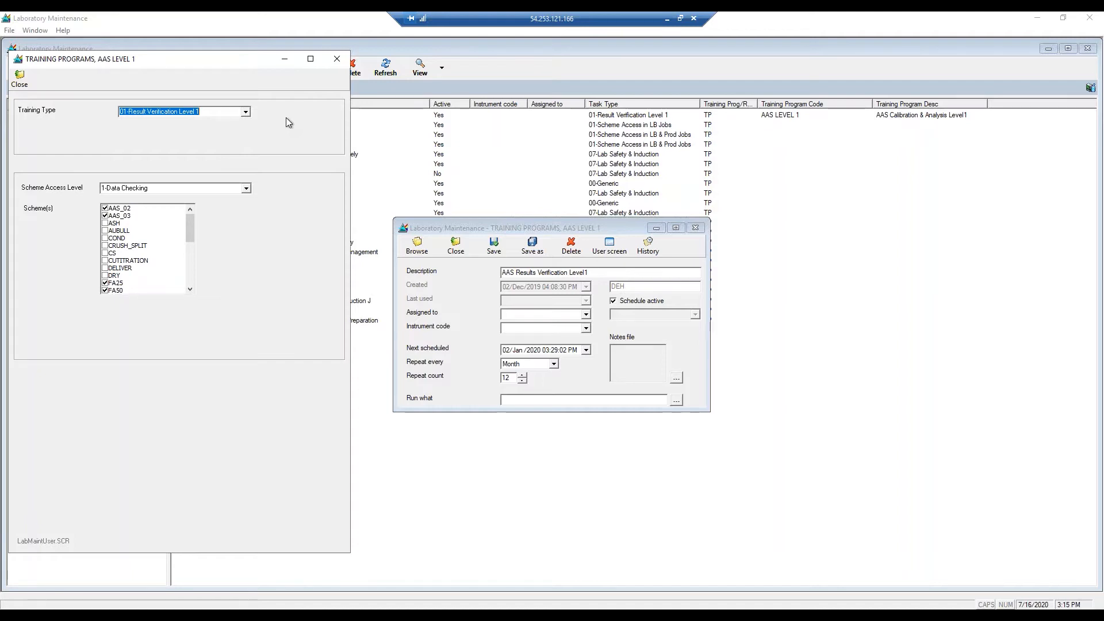
Review the scheme access levels and the assigned schemes for AAS LEVEL 1, and close its user-defined screen
click(247, 189)
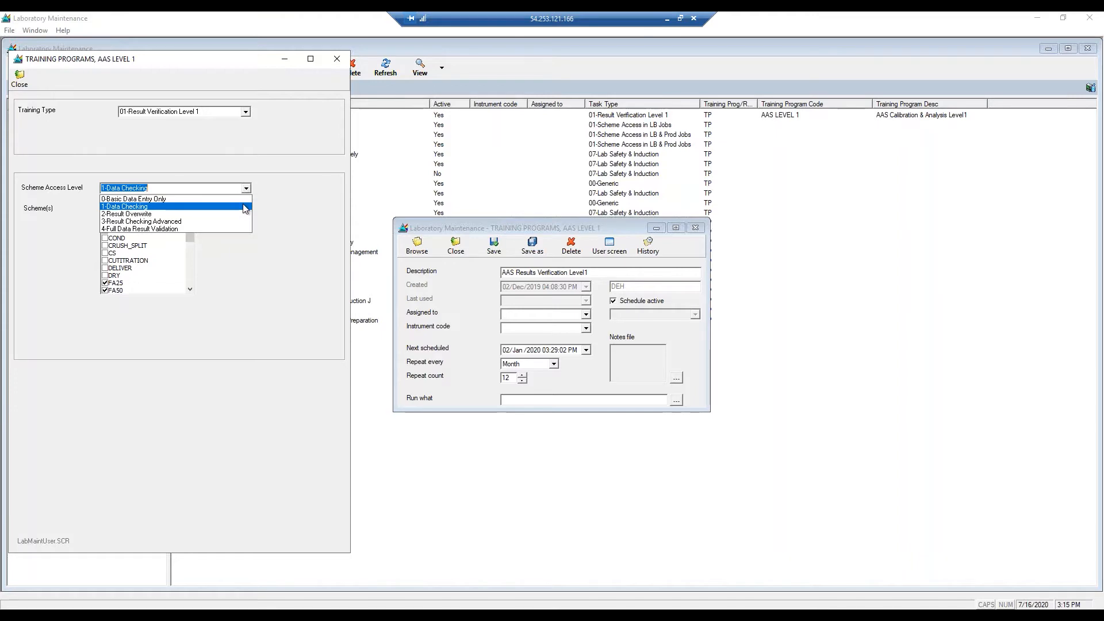
click(245, 208)
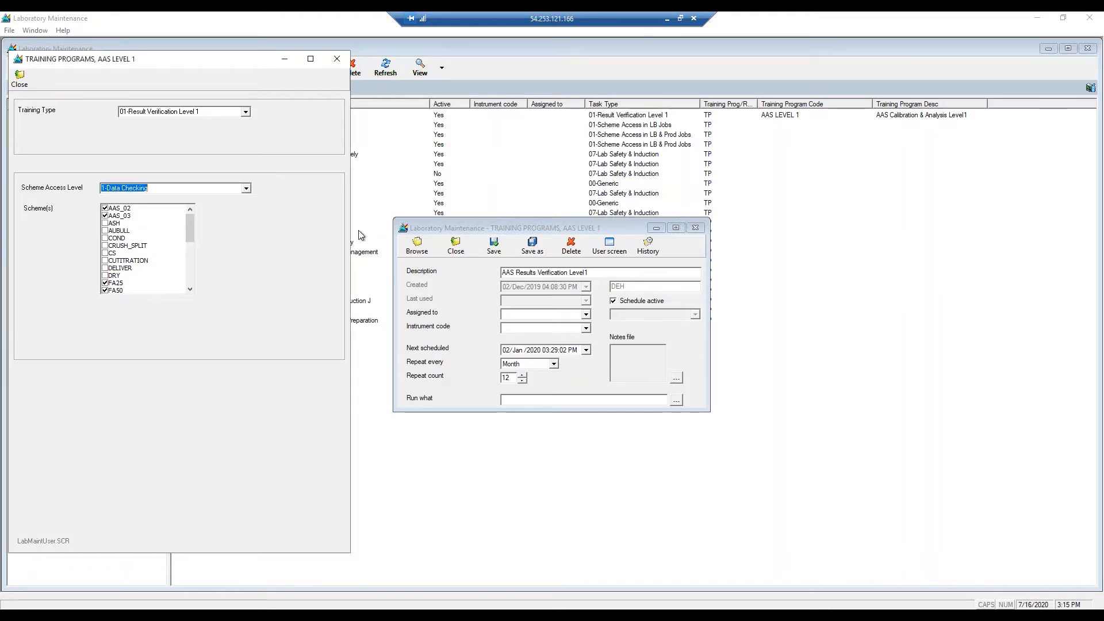
mouse_move(192, 223)
mouse_down()
mouse_move(192, 277)
mouse_move(188, 215)
mouse_up()
click(337, 59)
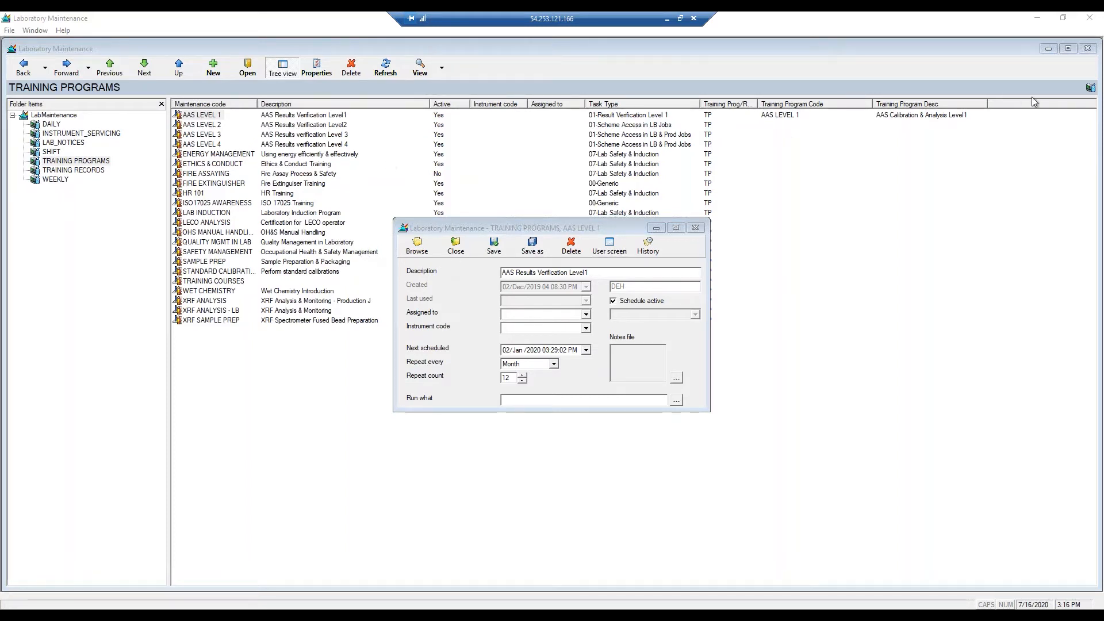
Leave Laboratory Maintenance and open the training course details in the logged-in user's staff code record
click(1050, 50)
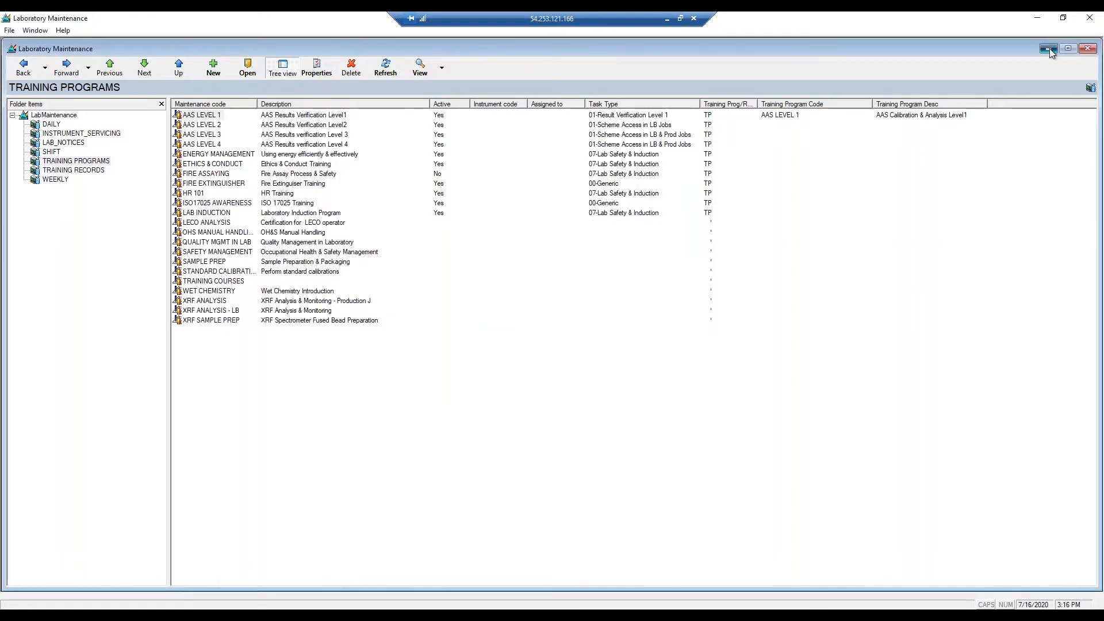
click(1050, 50)
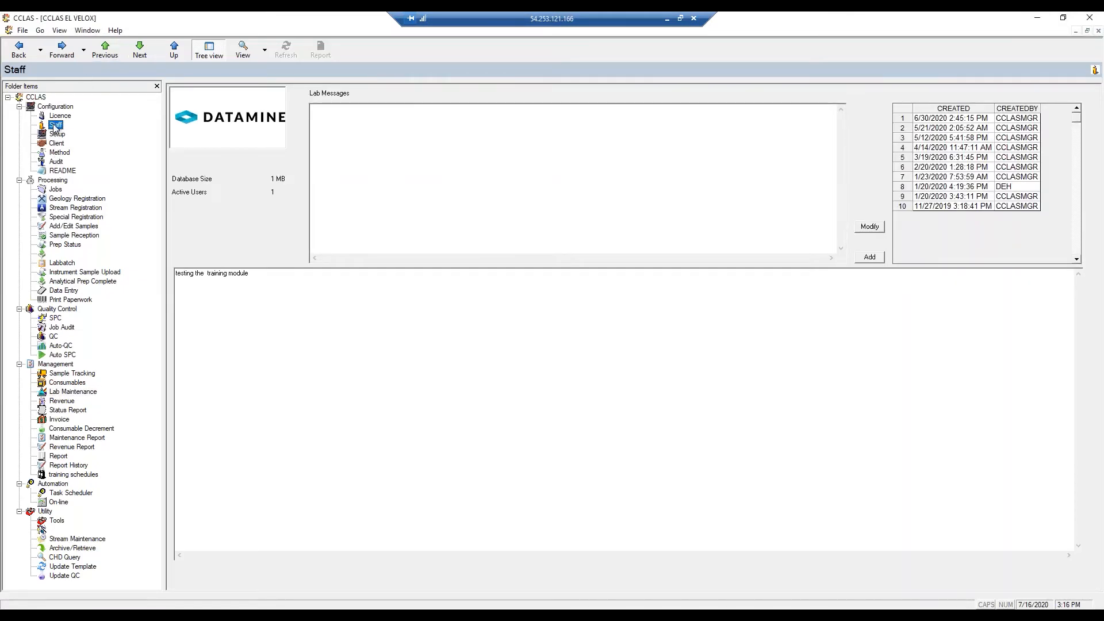
double_click(54, 126)
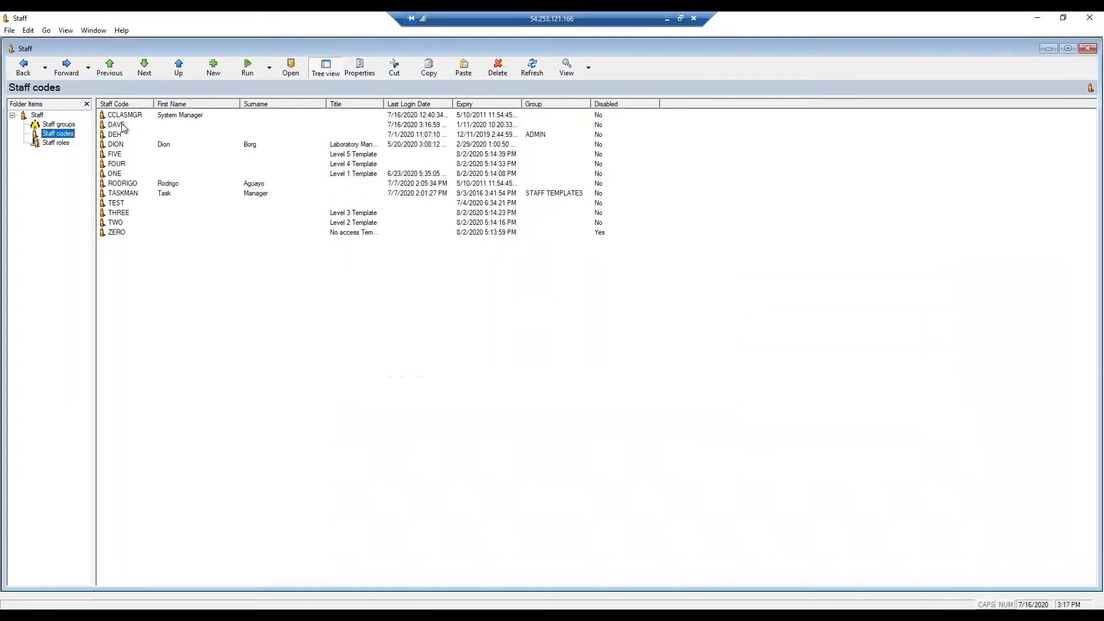
double_click(120, 126)
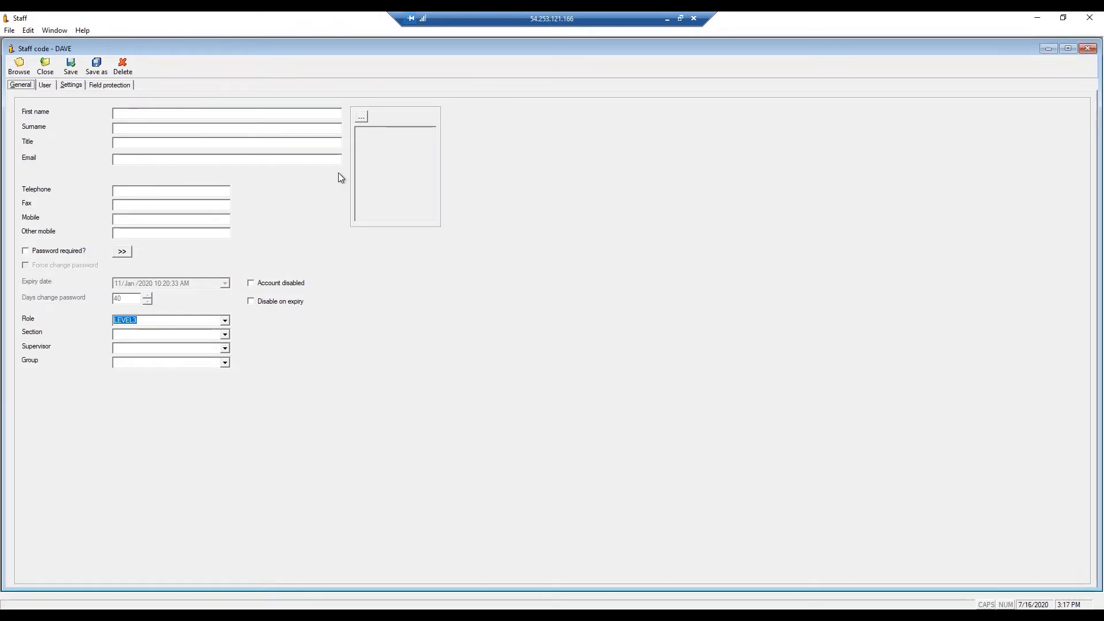
click(46, 84)
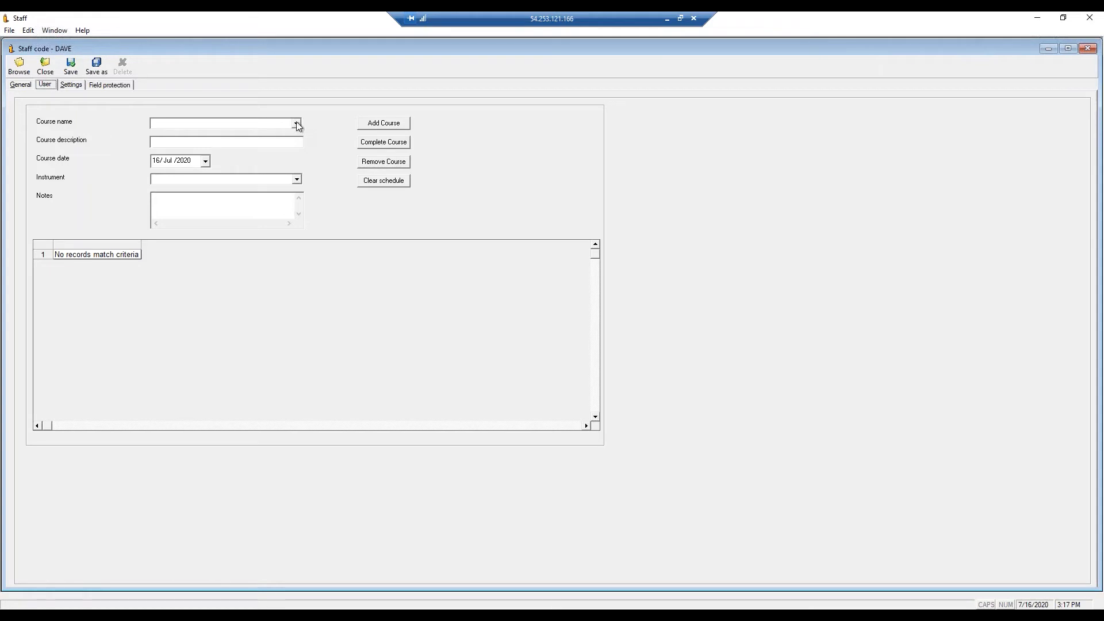
Add the LAB INDUCTION course to the staff member's training schedule
click(297, 124)
scroll(276, 147, down, 1)
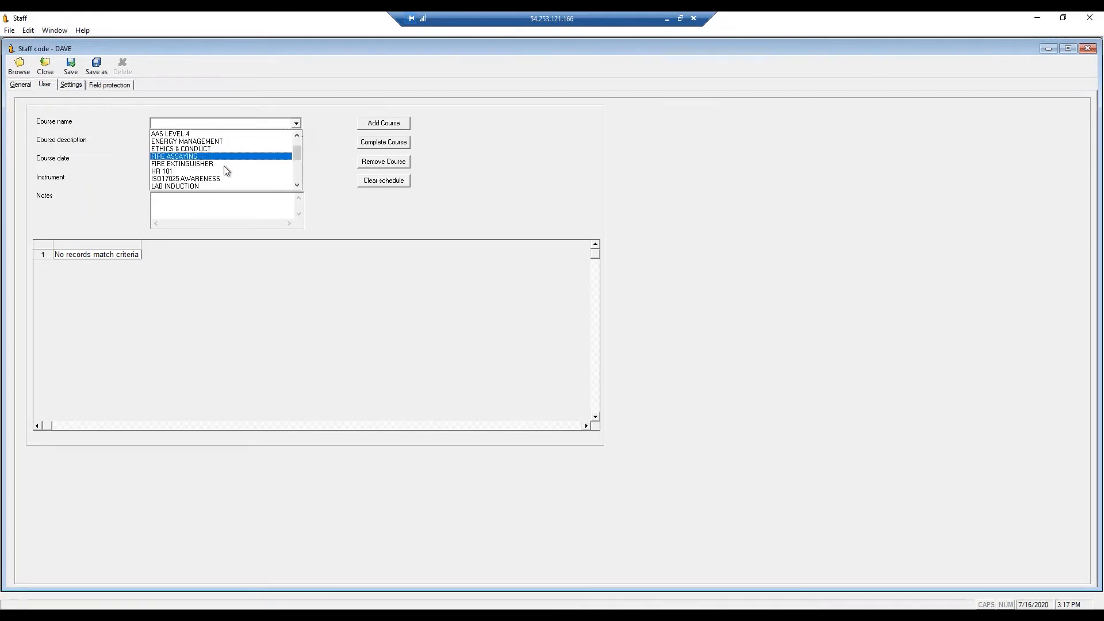
click(204, 185)
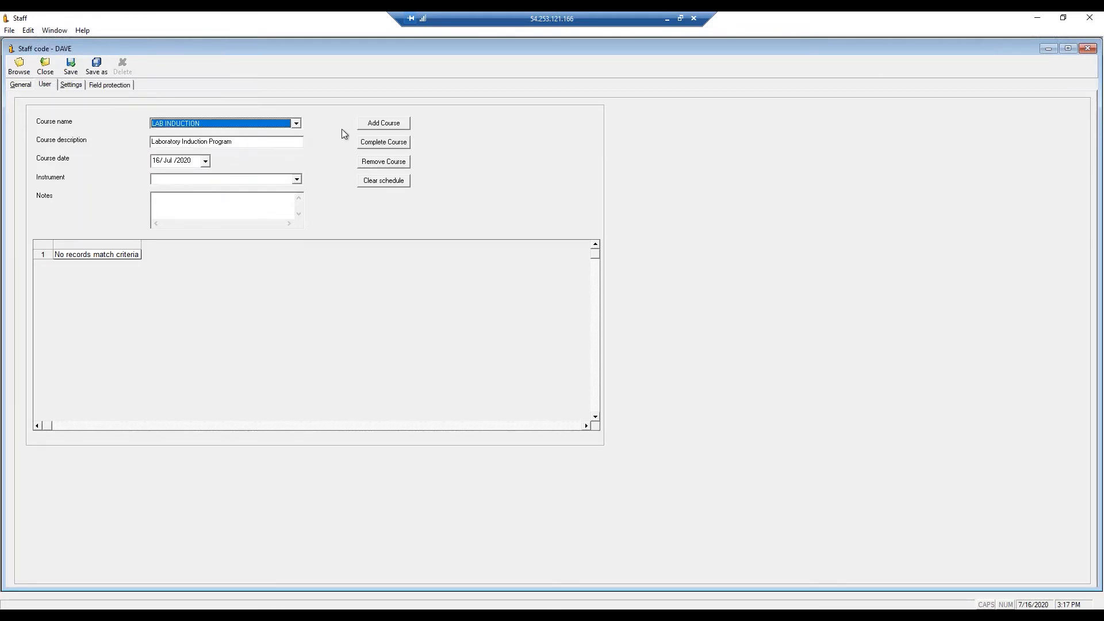
click(370, 123)
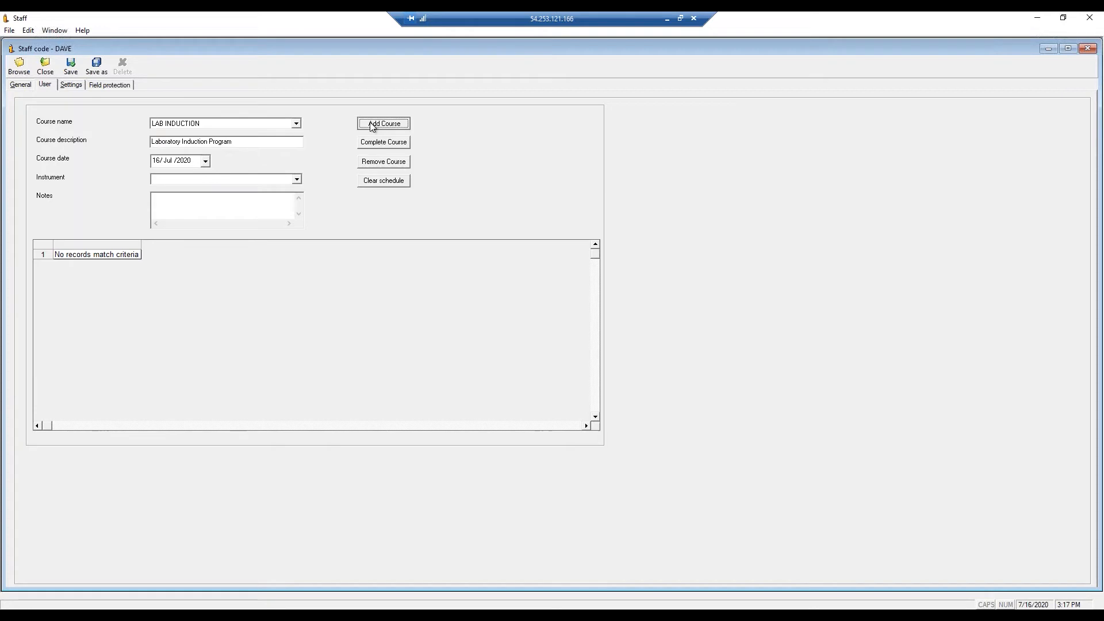
Add the ETHICS & CONDUCT course to the staff member's training schedule
click(297, 124)
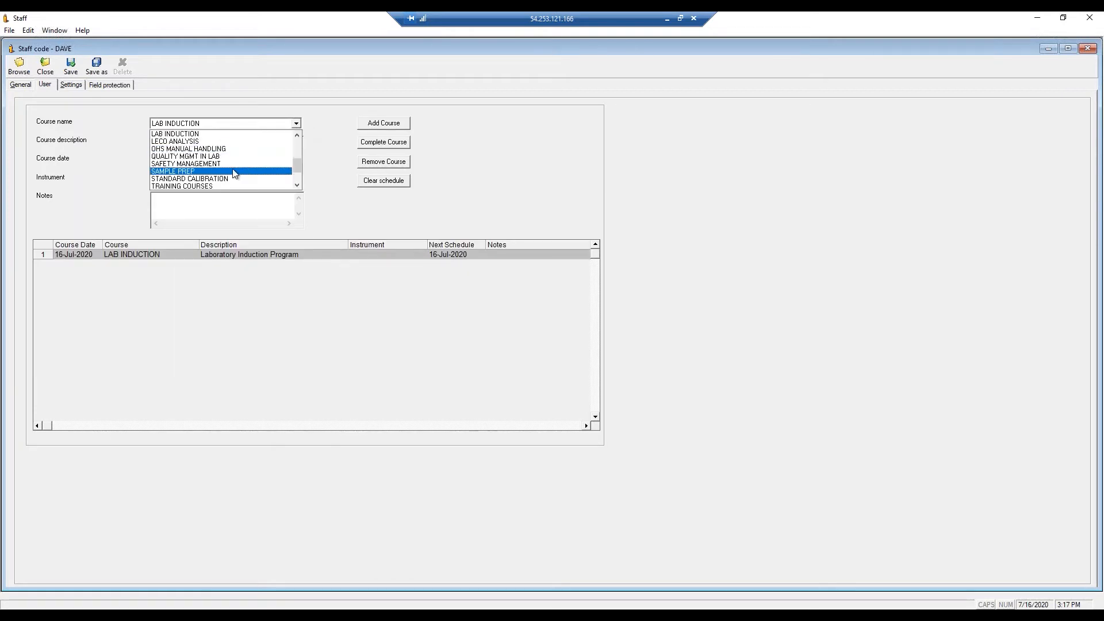
scroll(236, 167, down, 2)
scroll(235, 163, up, 2)
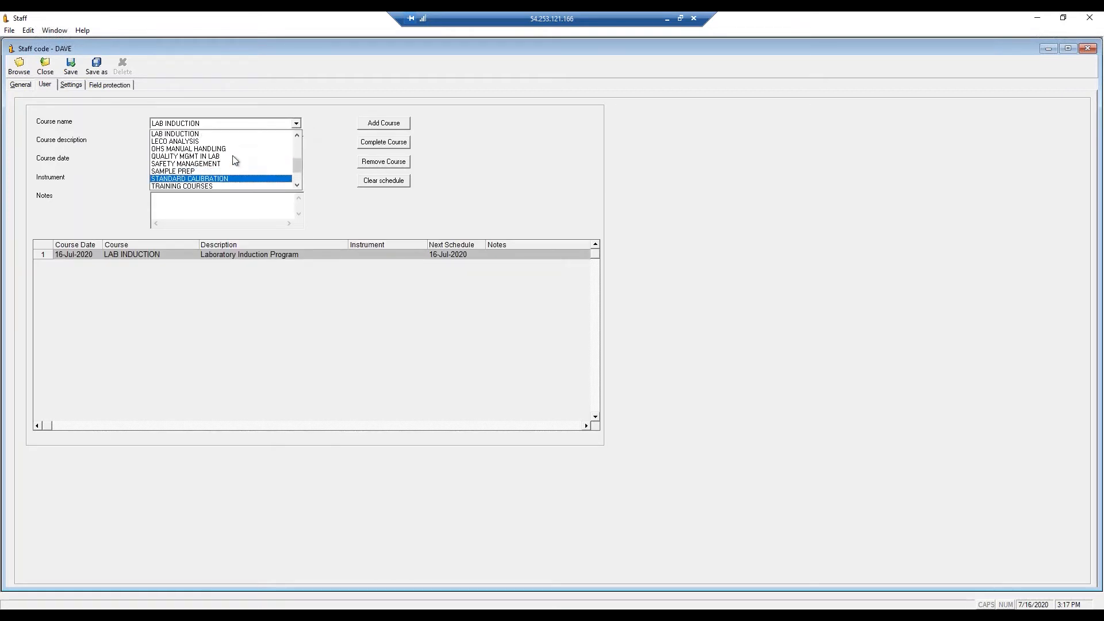
scroll(233, 163, down, 1)
scroll(232, 164, up, 2)
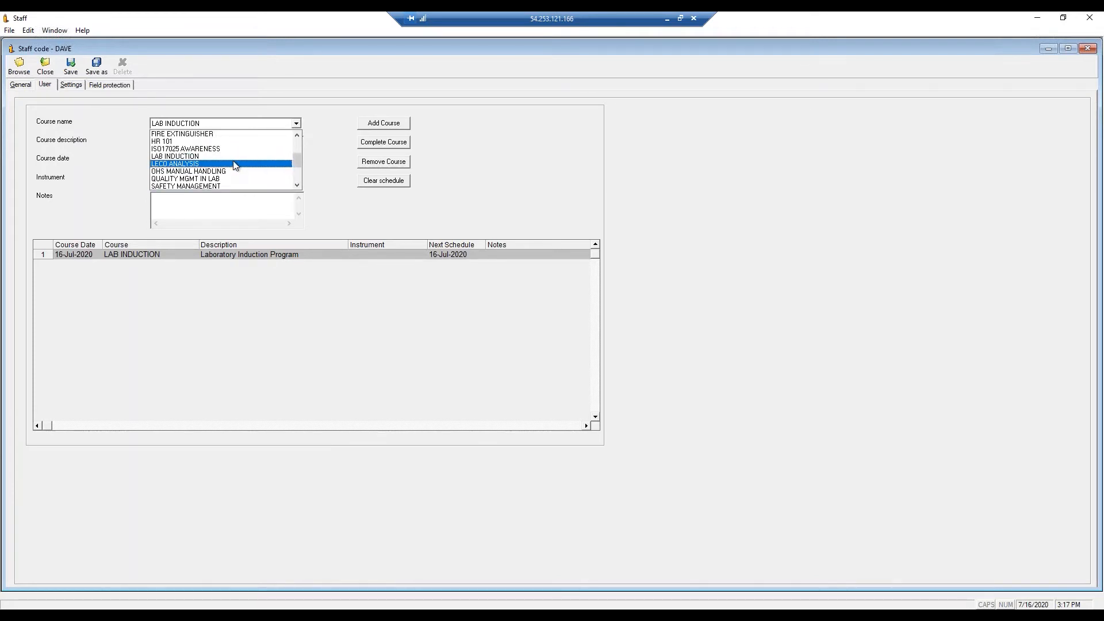
scroll(233, 158, up, 1)
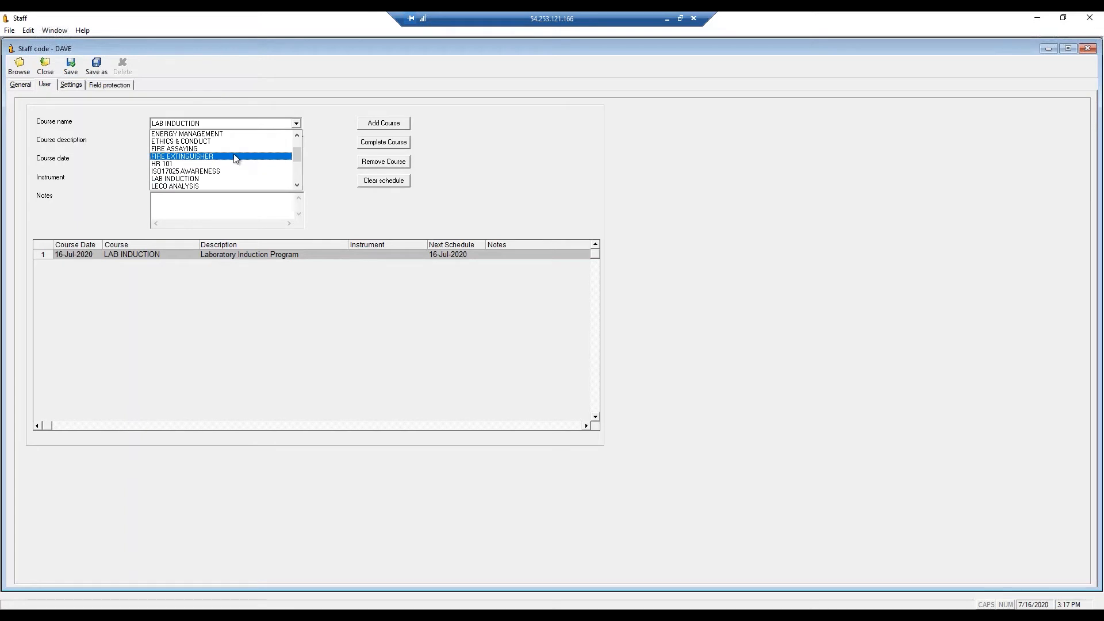
scroll(236, 159, up, 1)
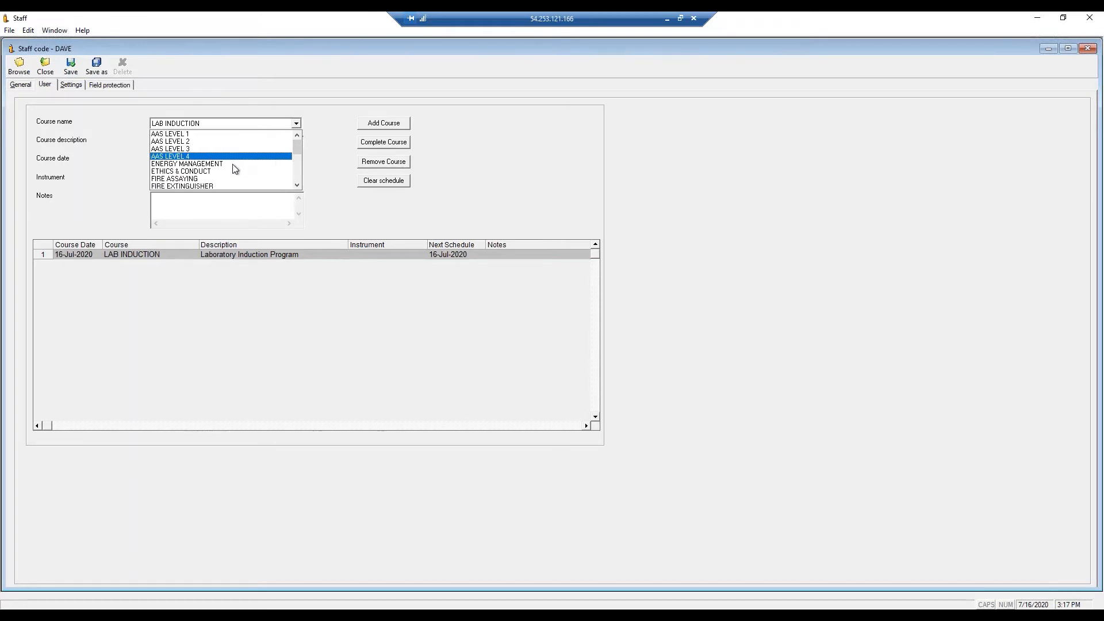
click(233, 171)
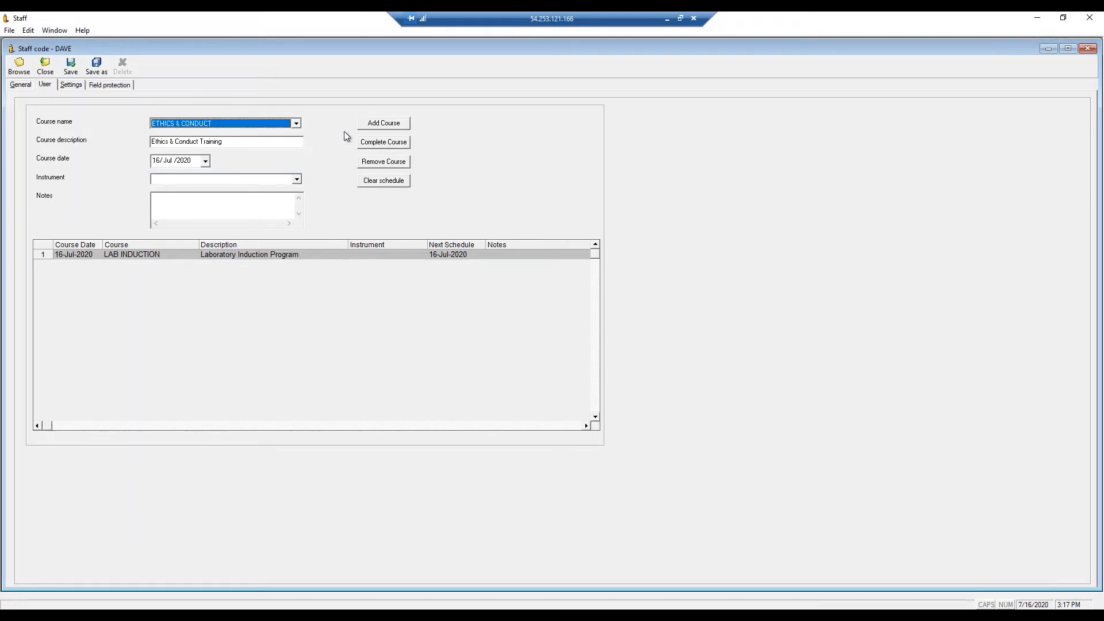
click(382, 124)
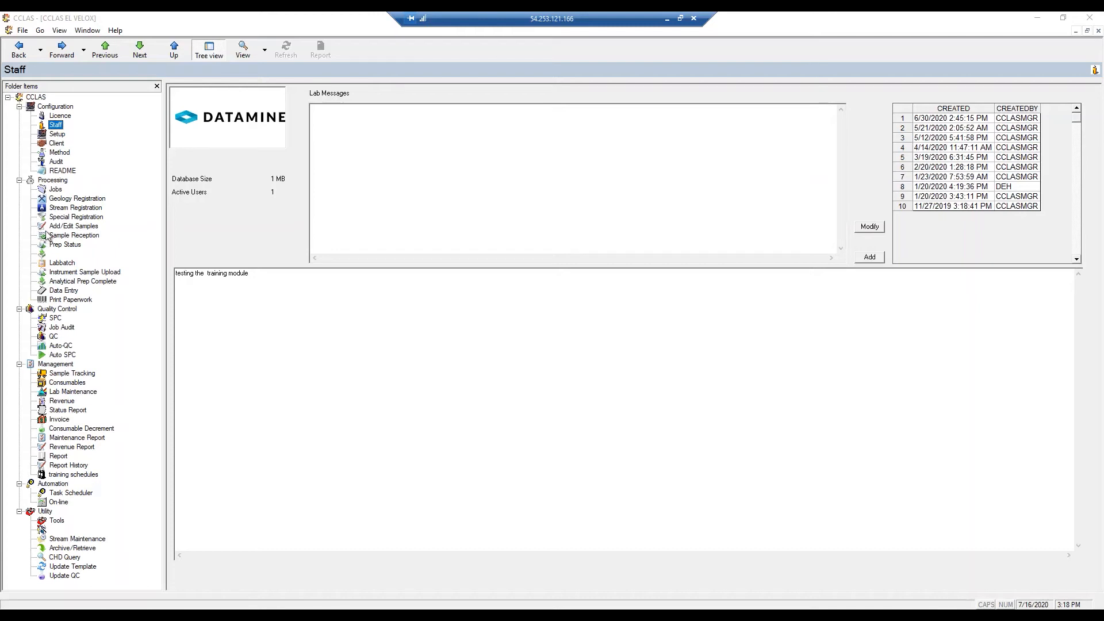
Open the training schedules overview, examine the qualified and expiry dates of all staff courses, and minimise the Training status window
click(56, 191)
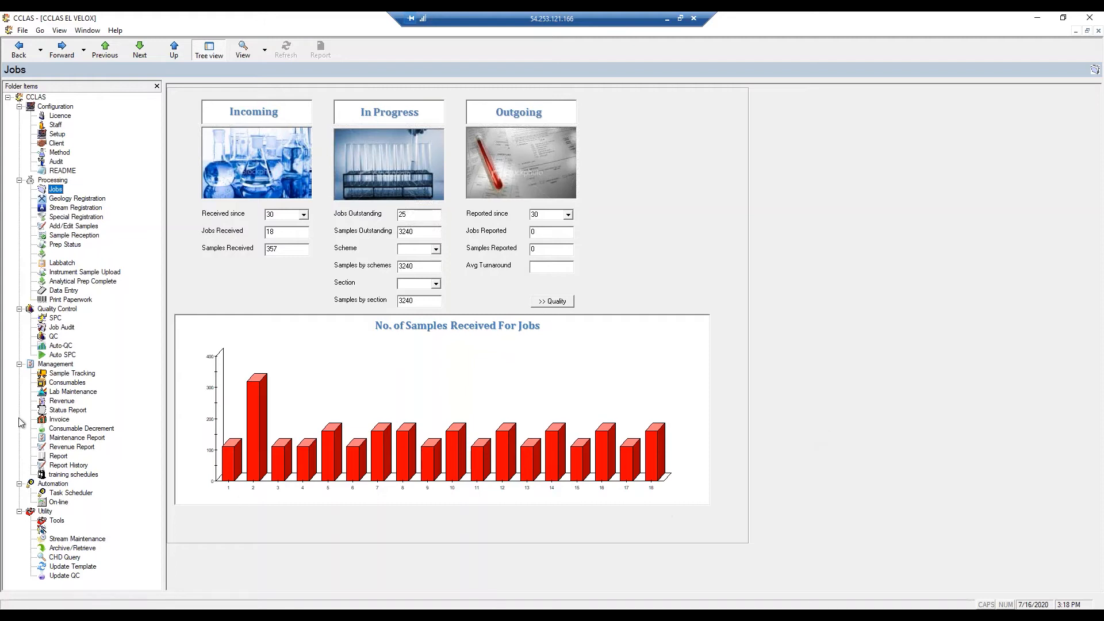
click(75, 475)
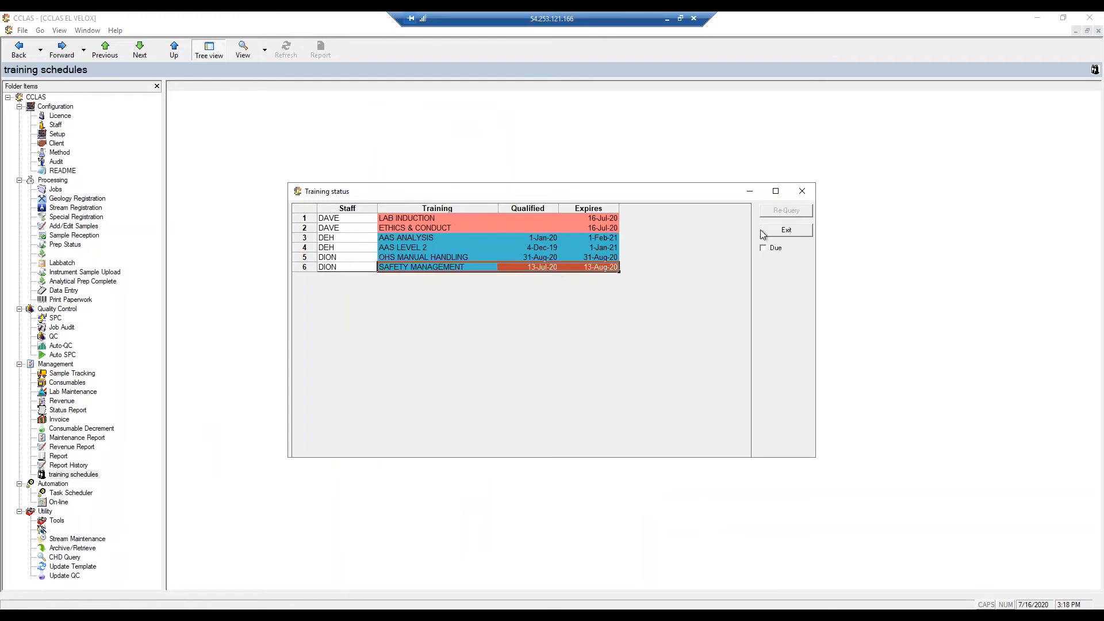
click(611, 240)
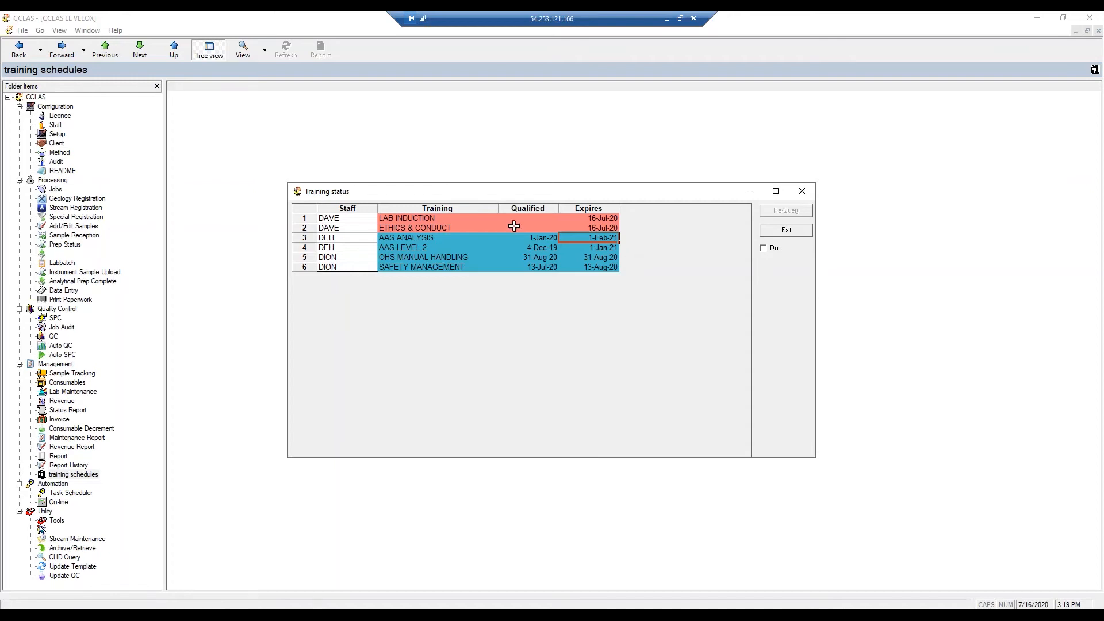
click(750, 194)
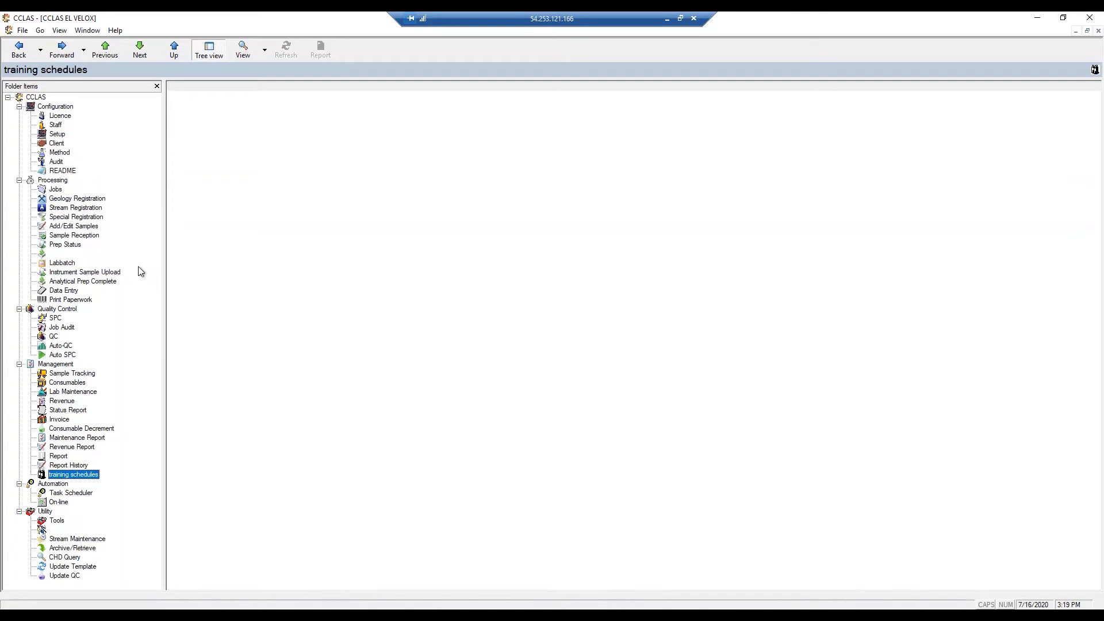
Return to the staff code record and mark the LAB INDUCTION course as complete
key(alt+Tab)
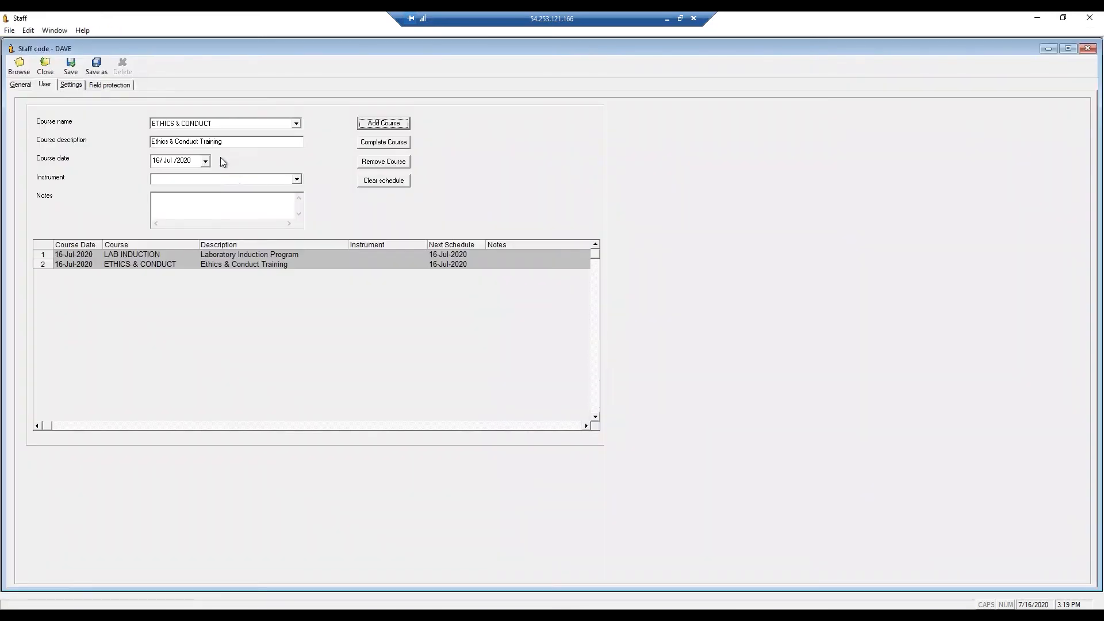
click(123, 254)
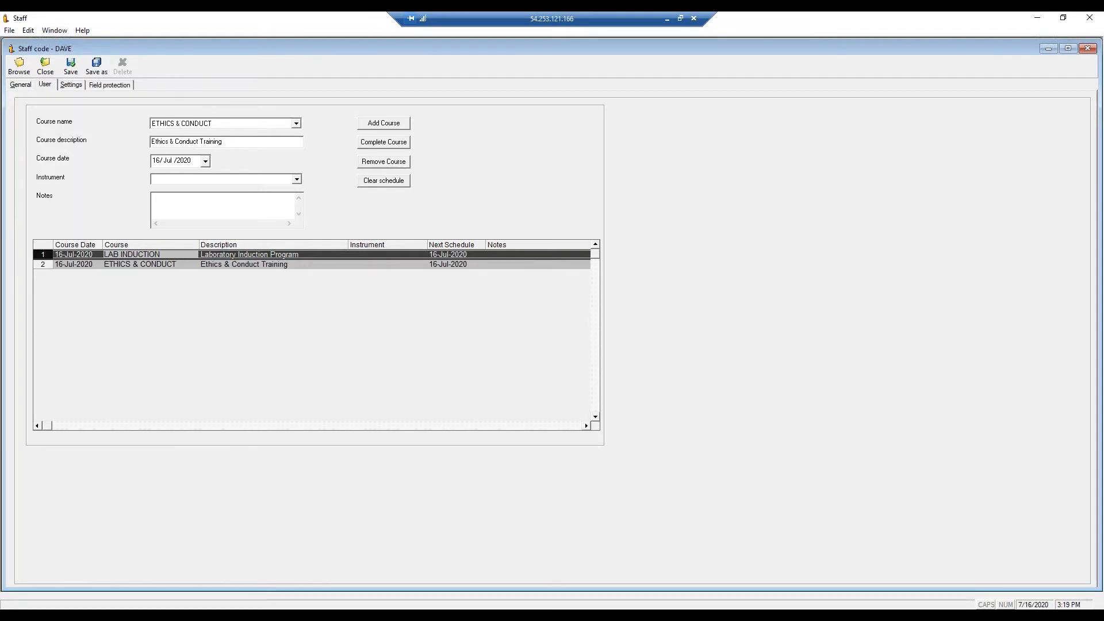
click(369, 147)
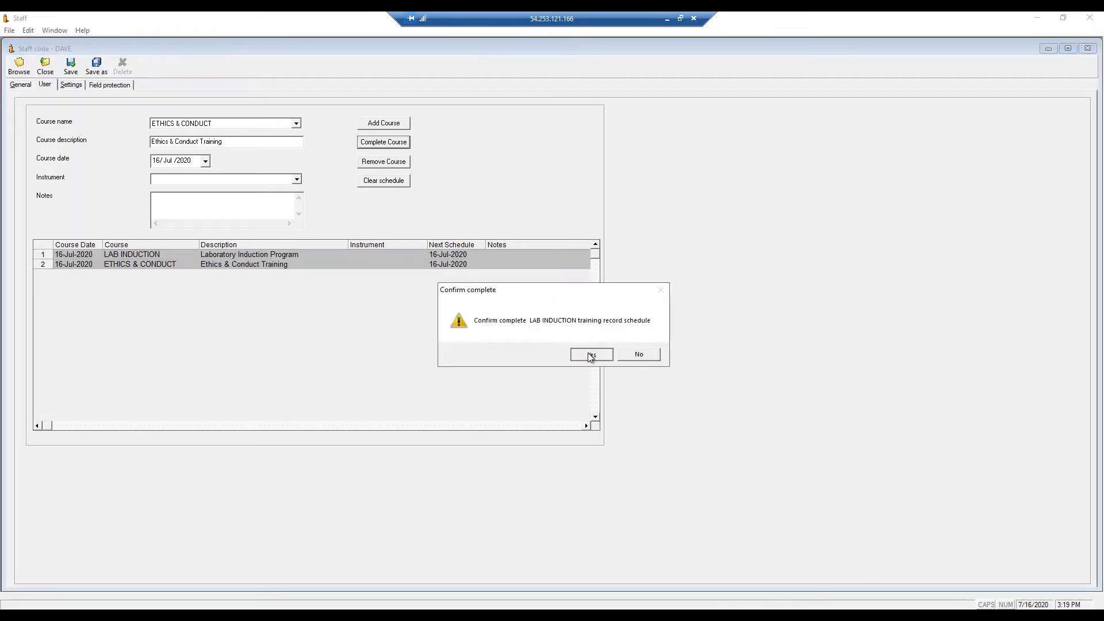
click(589, 354)
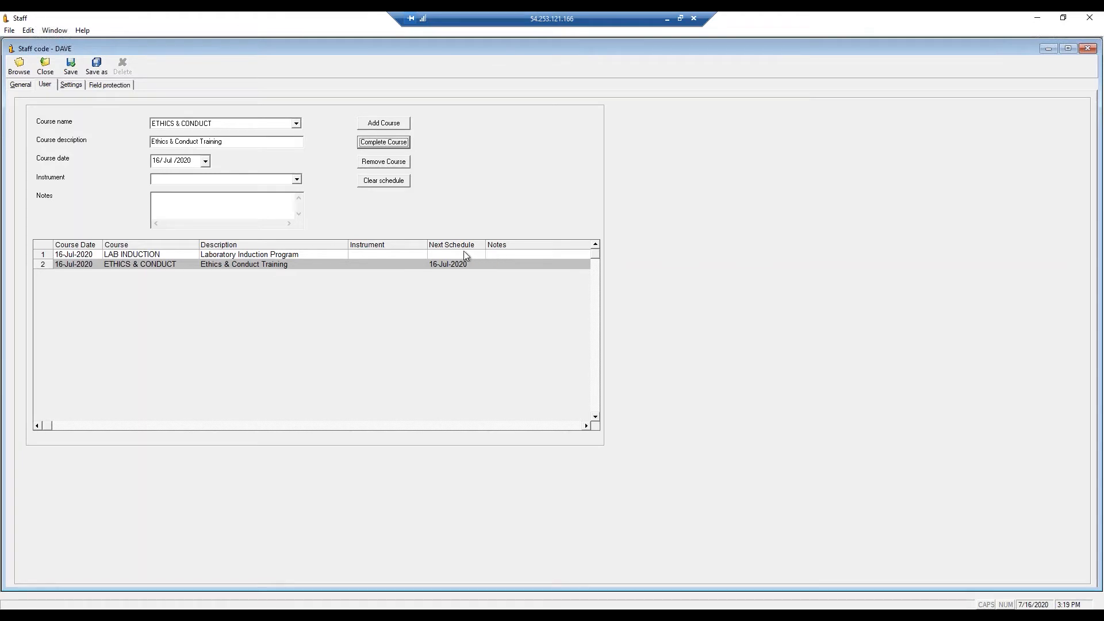
Mark the ETHICS & CONDUCT course as complete in the staff member's training schedule
click(147, 263)
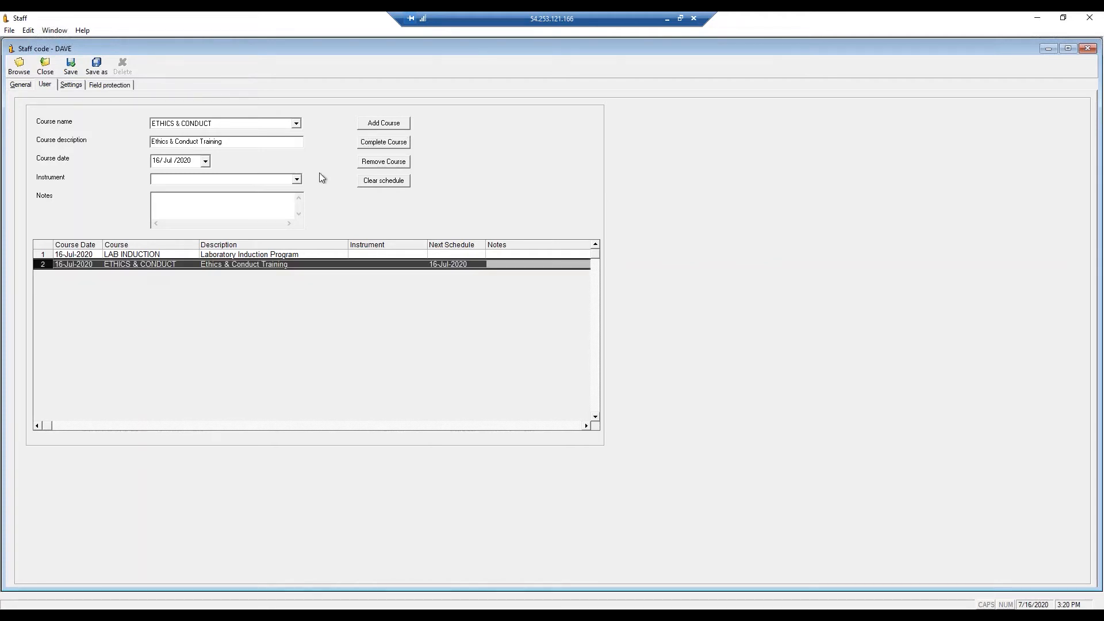
click(383, 143)
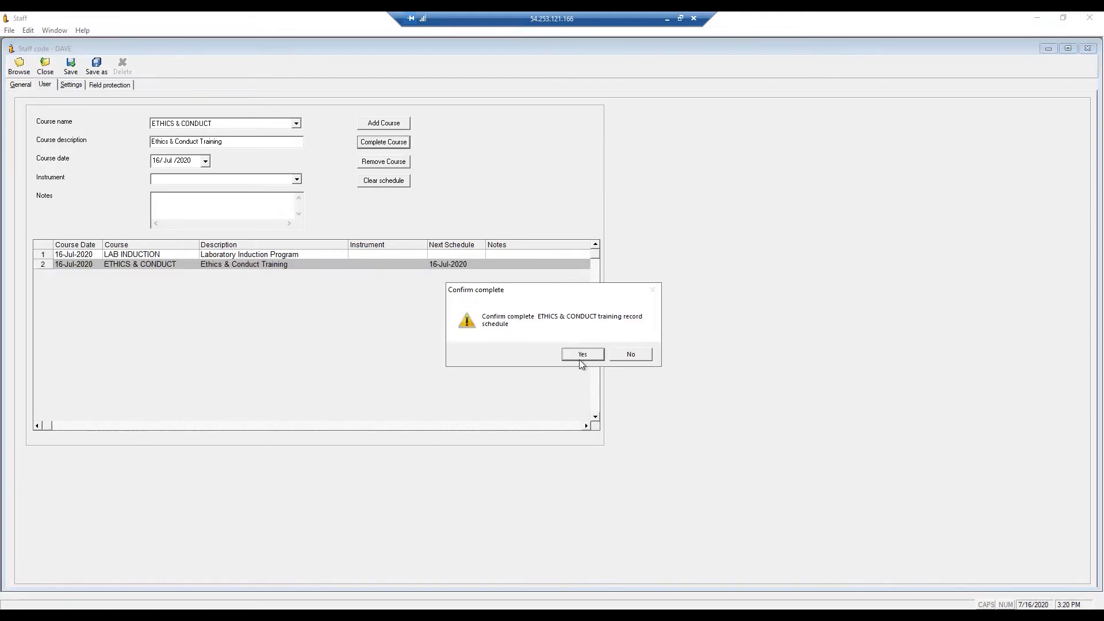
click(578, 356)
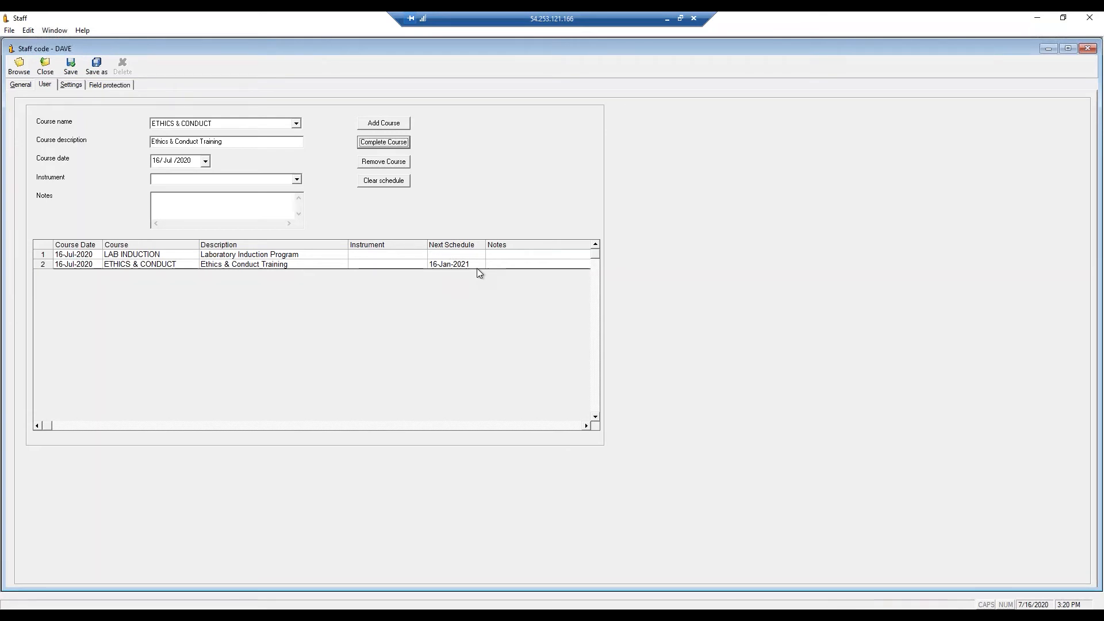
Re-query the Training status window, check the qualified and expiry dates of the completed courses, and minimise it
click(445, 596)
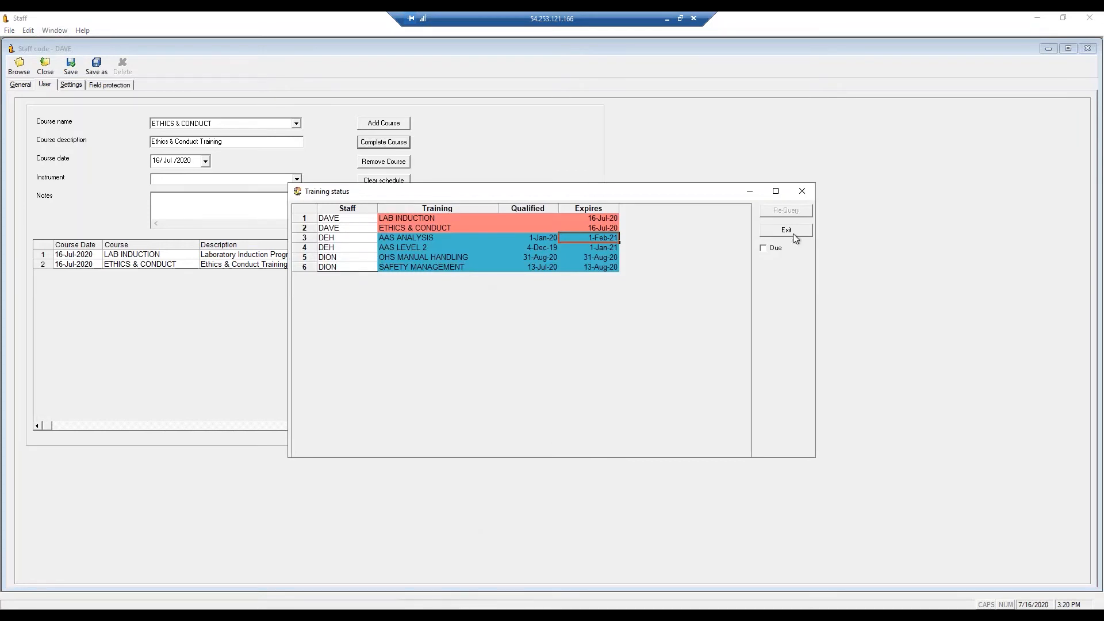
click(763, 247)
click(764, 248)
click(775, 210)
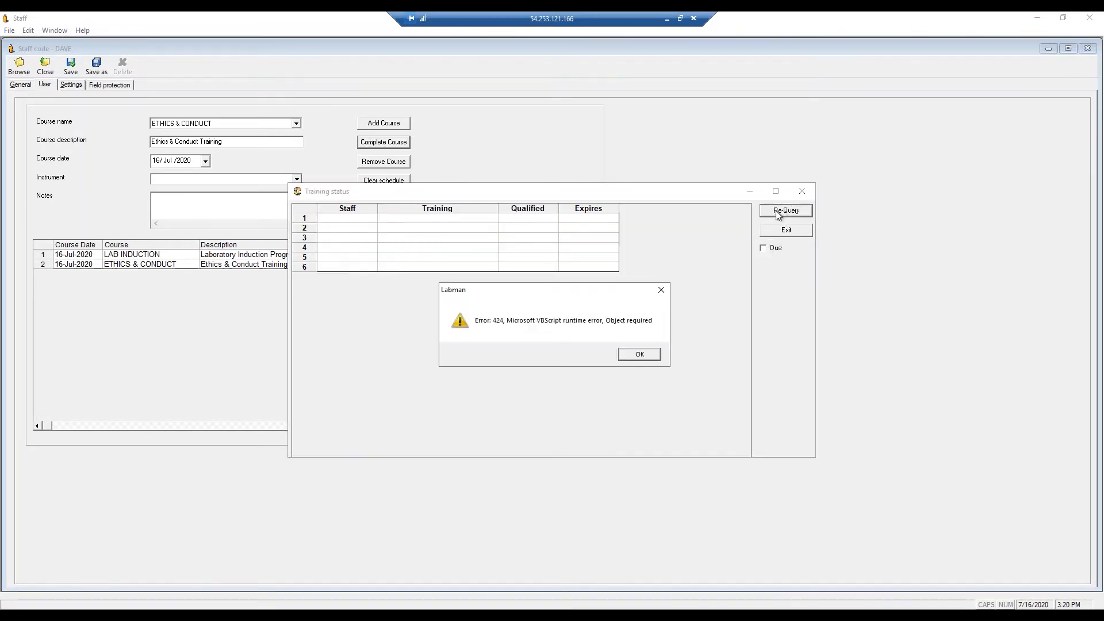
click(659, 359)
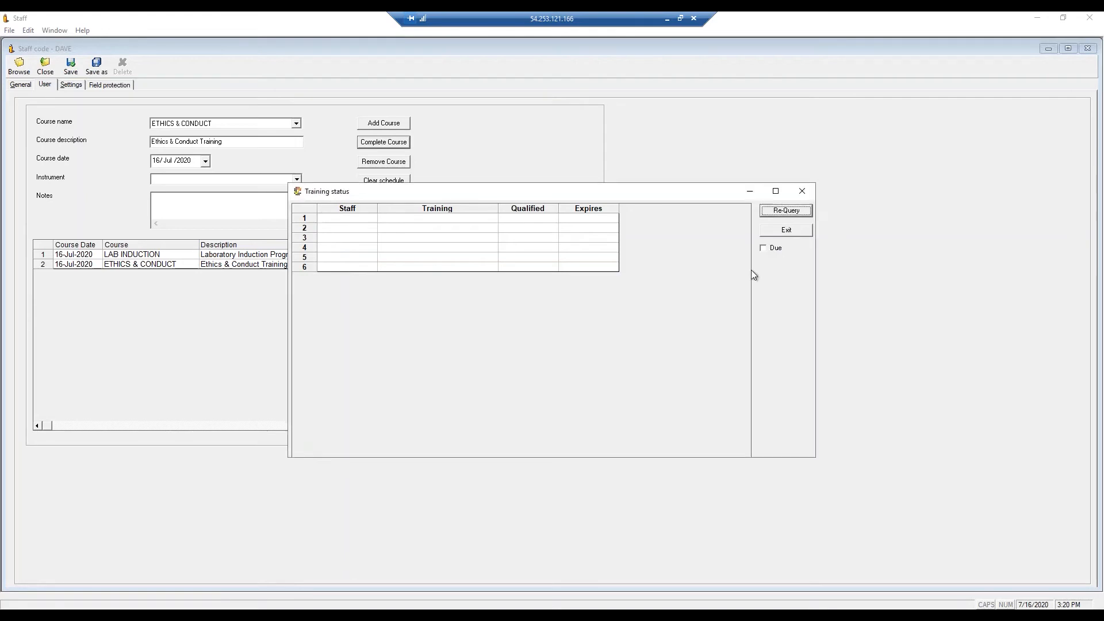
click(783, 216)
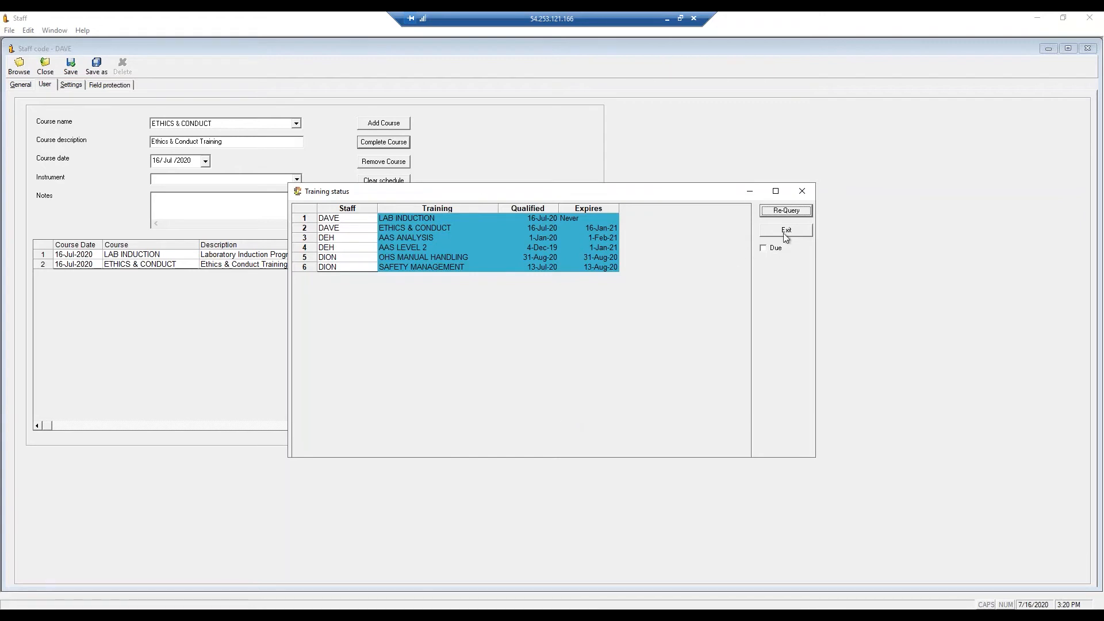
click(748, 194)
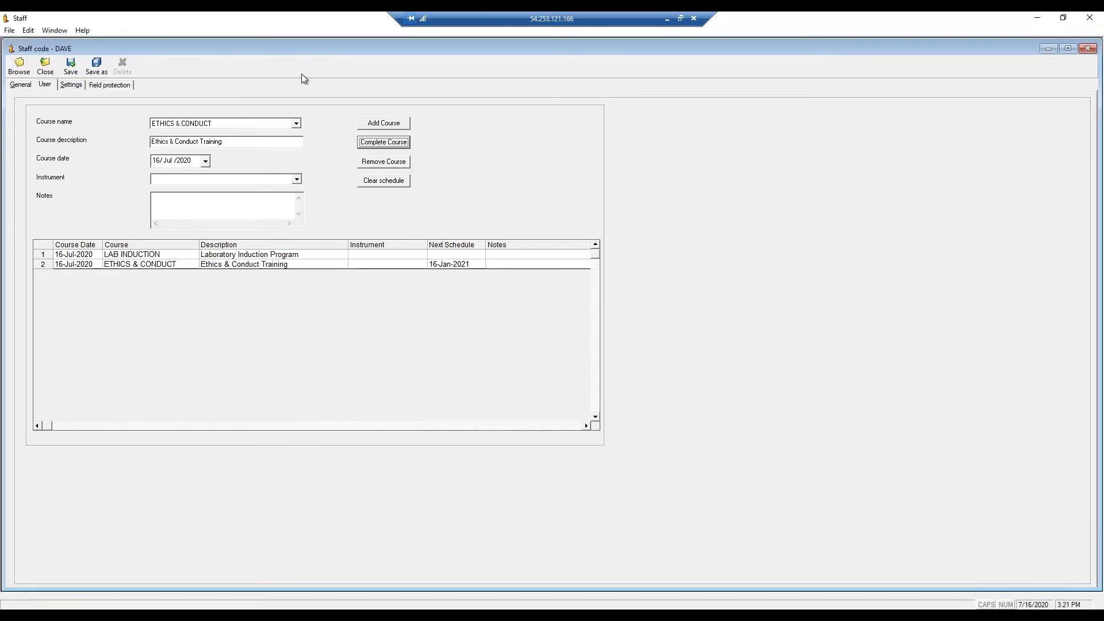
Add the AAS LEVEL 1 course to the staff member's training schedule
click(297, 124)
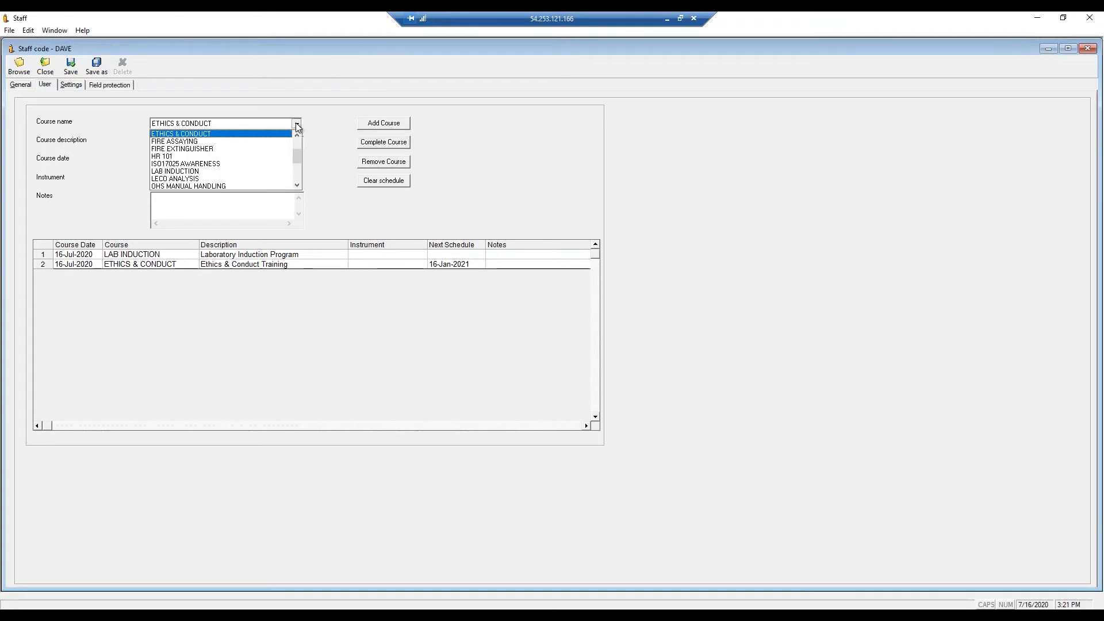
scroll(257, 166, down, 5)
scroll(259, 164, up, 5)
click(222, 133)
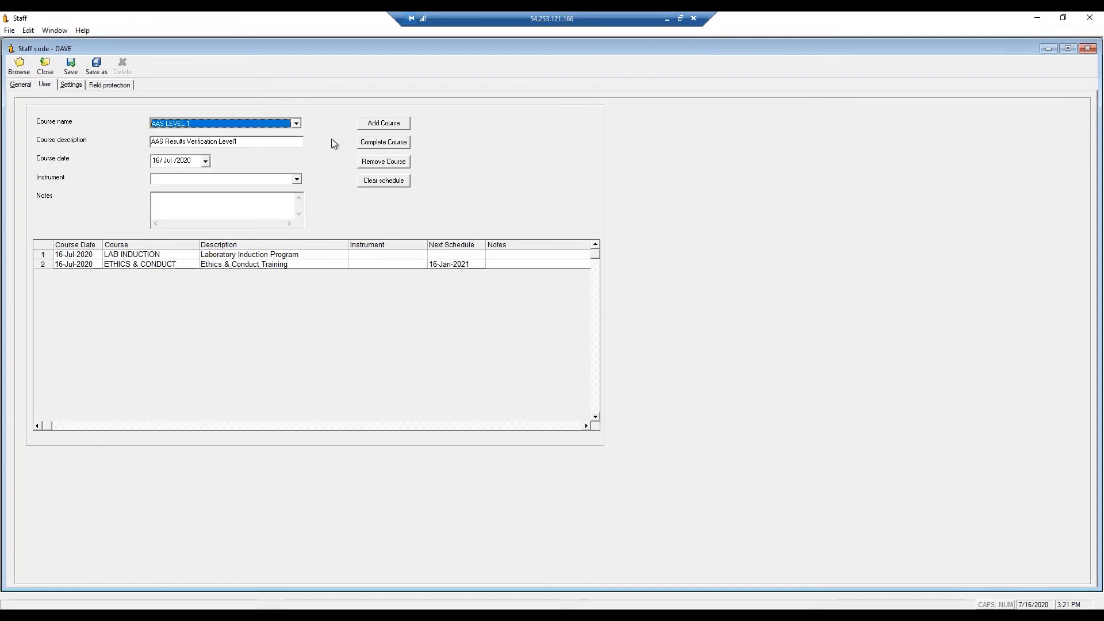
click(384, 124)
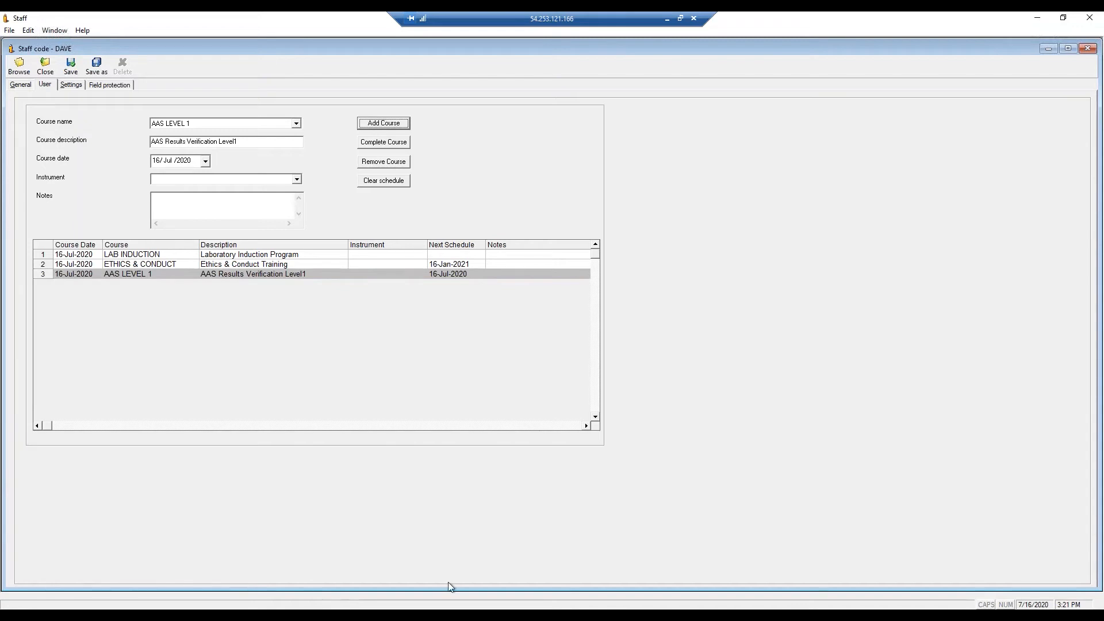
Return to the main CCLAS window and open lab batch LB20026225 from the FA50 project of LAB BATCHES in Data Entry
click(453, 614)
click(750, 191)
click(439, 614)
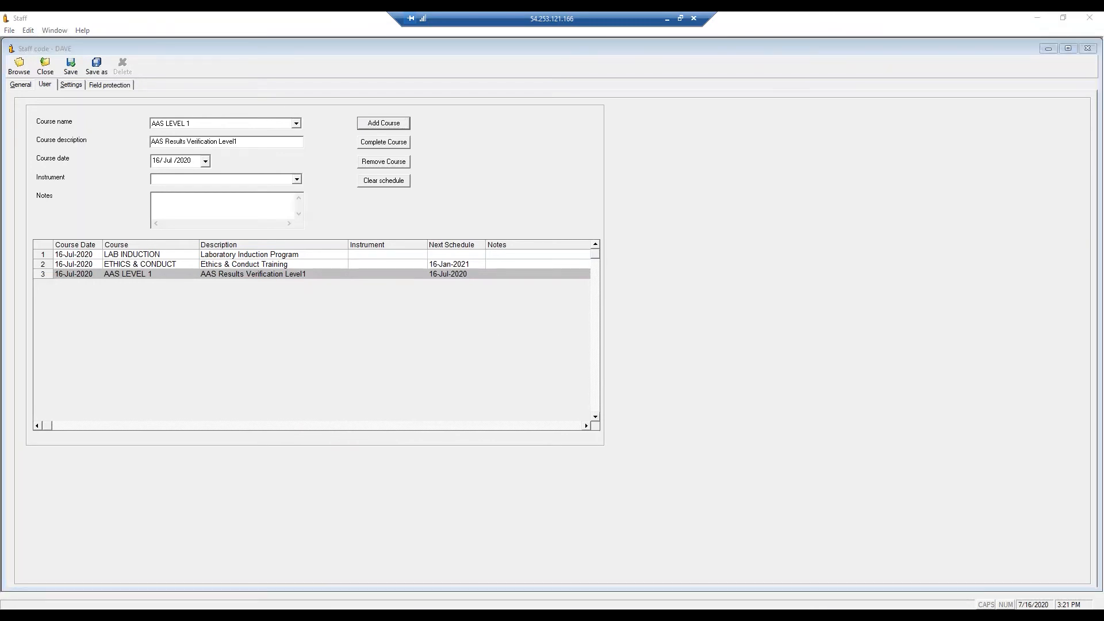
click(425, 575)
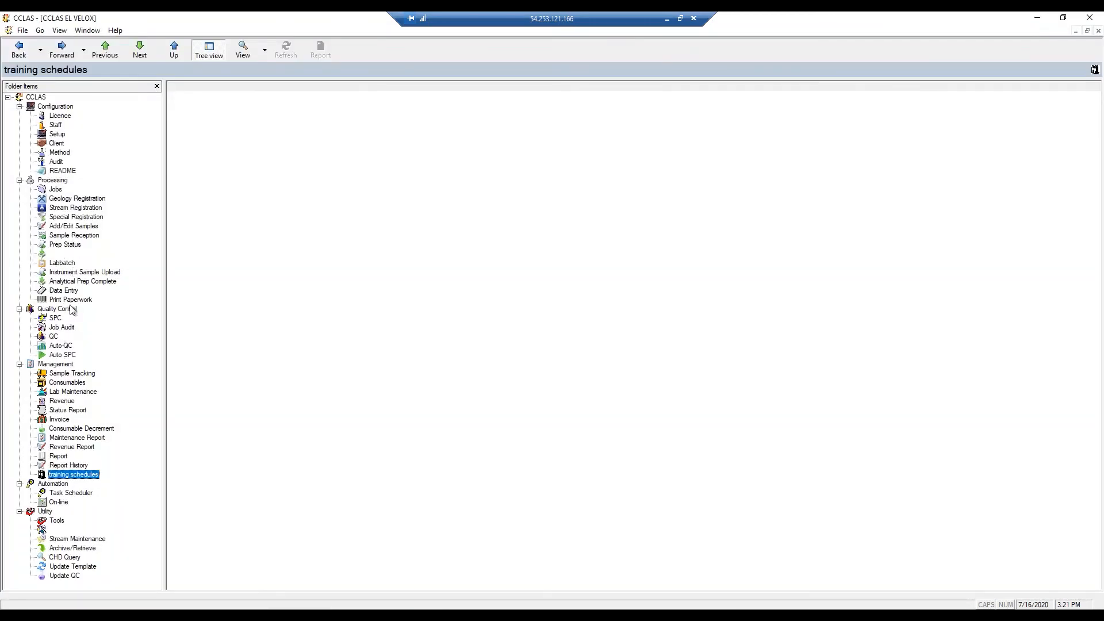
click(58, 291)
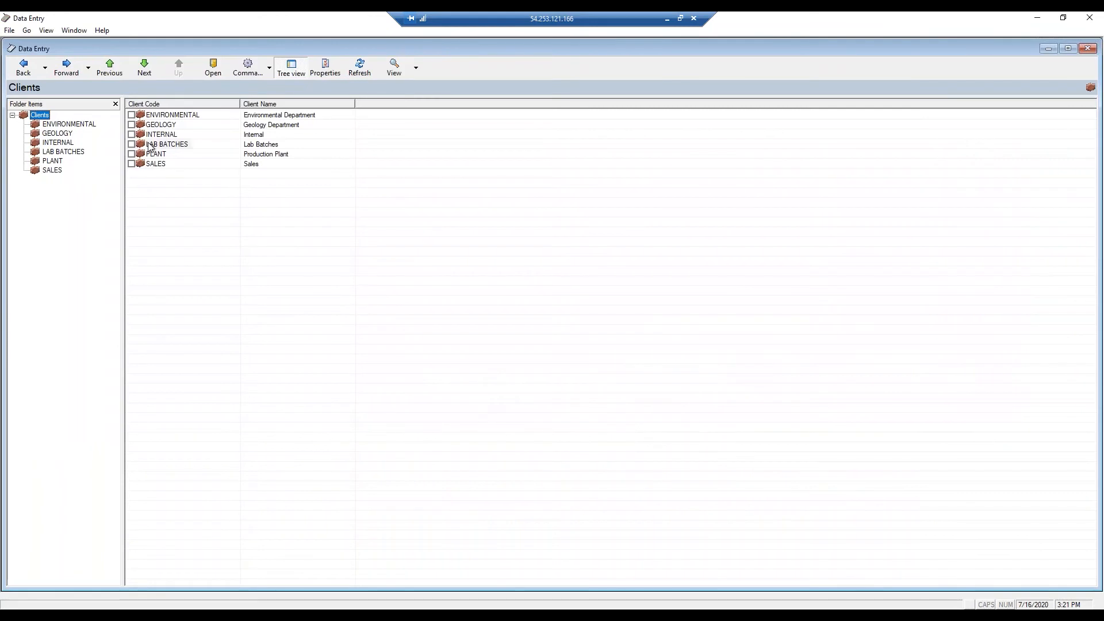
double_click(151, 144)
click(153, 135)
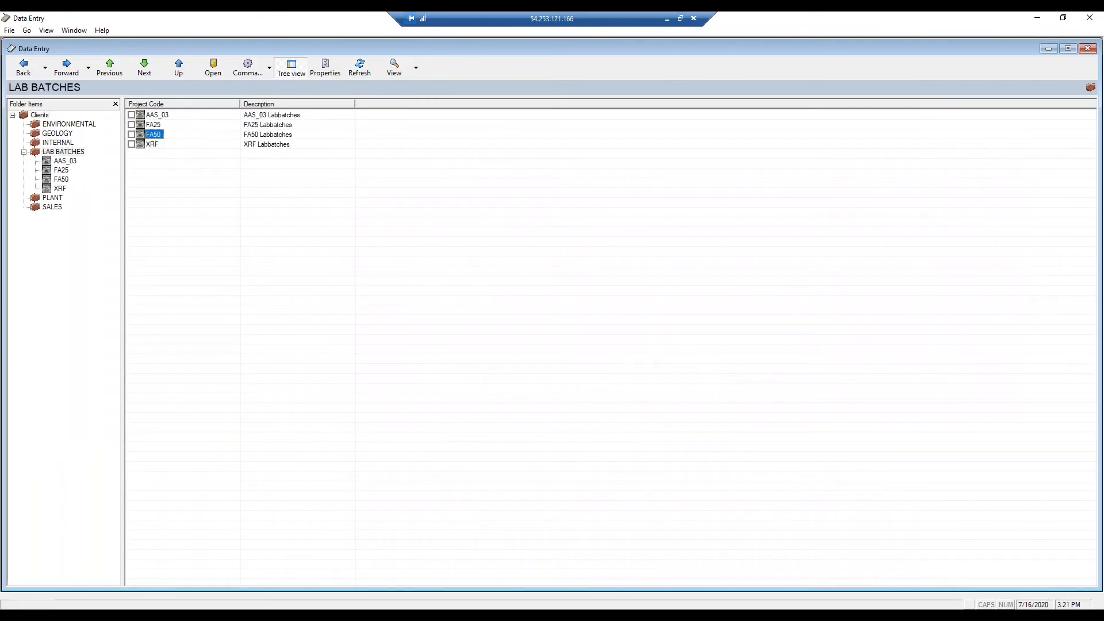
double_click(153, 134)
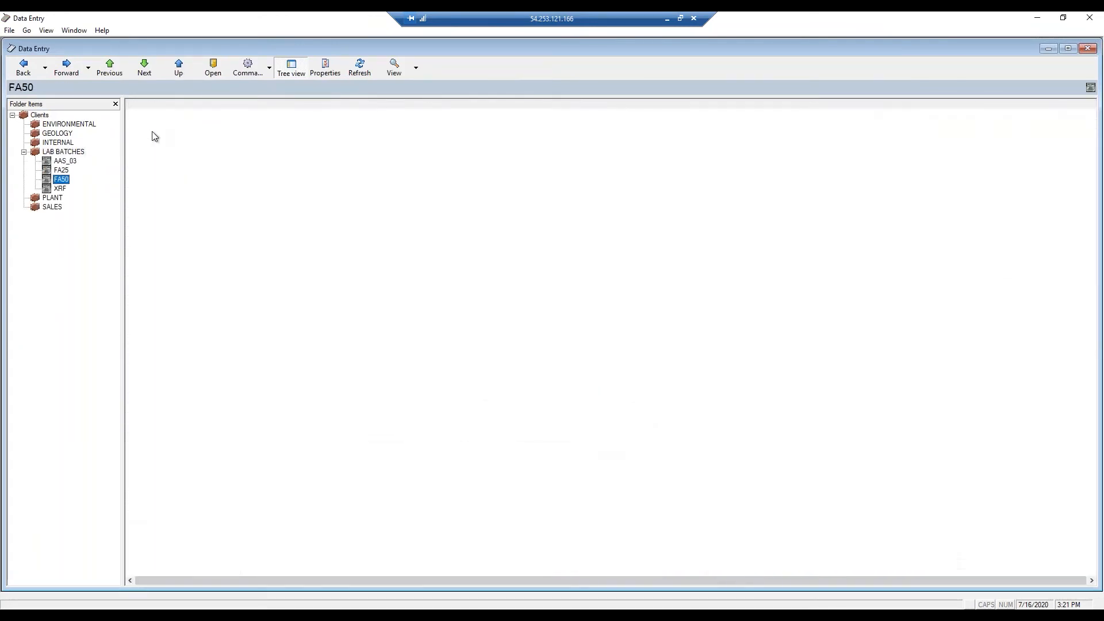
double_click(163, 183)
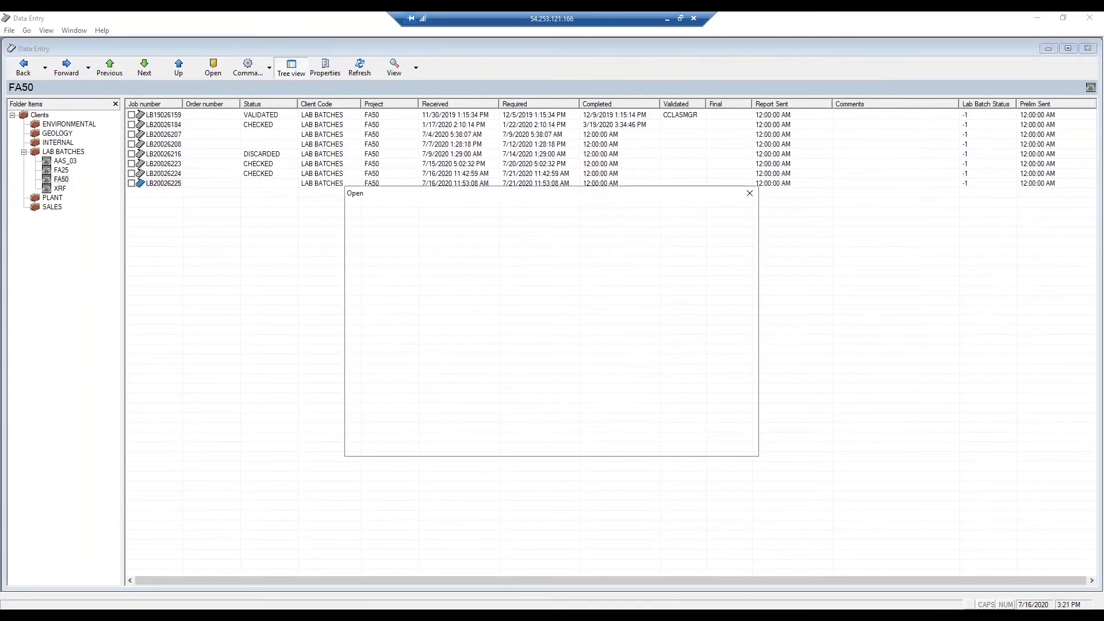
key(Return)
Examine the FA50 AU and AUR result cells of the batch, including the expected value range for standard OREAS 68A
click(425, 135)
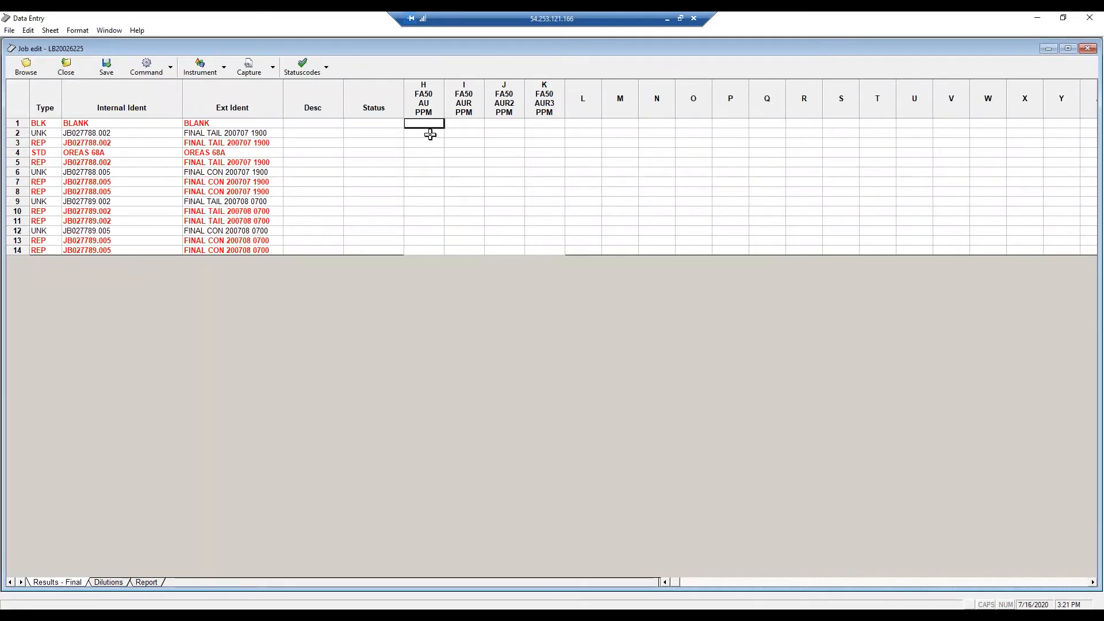
click(429, 142)
click(429, 162)
click(446, 142)
click(429, 125)
click(451, 125)
click(445, 153)
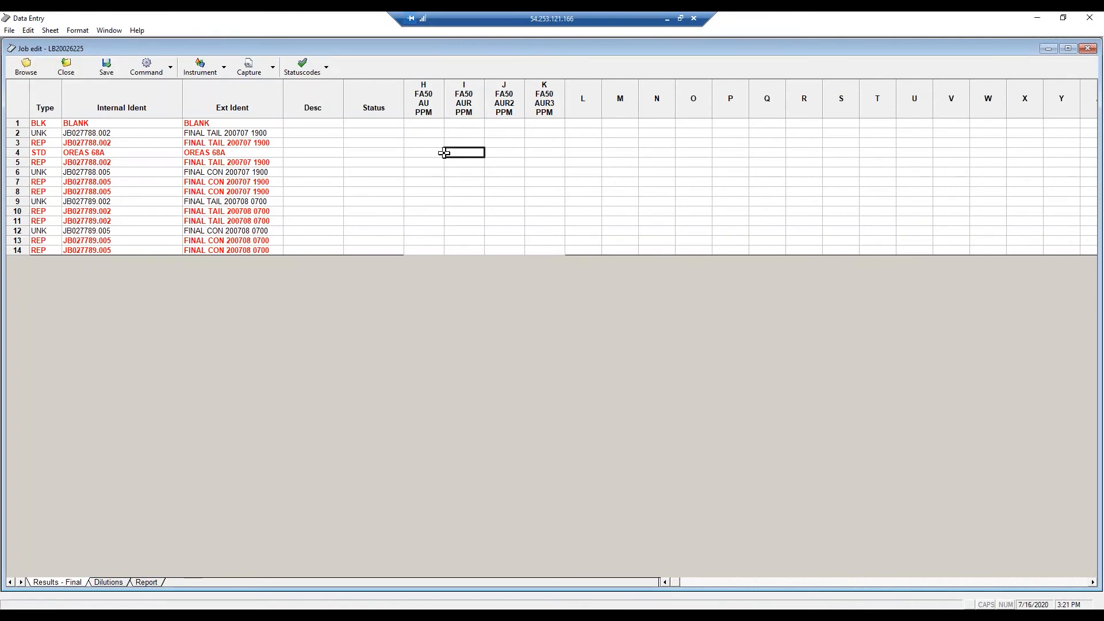
mouse_move(444, 153)
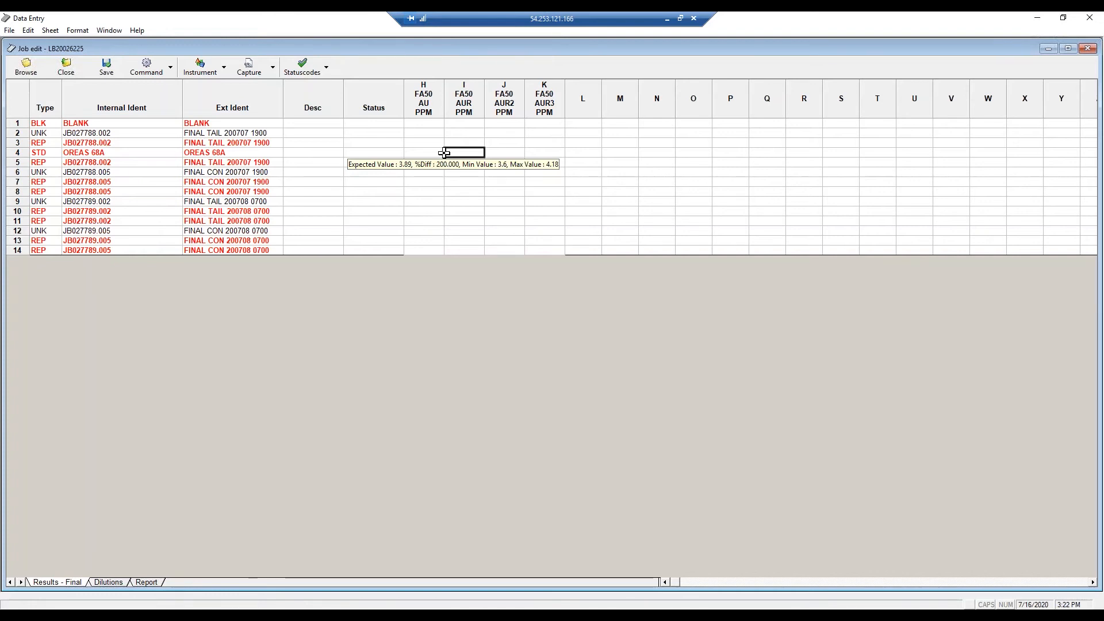
Try to commit all samples of the batch for rebatch and dismiss the resulting dialog
click(171, 68)
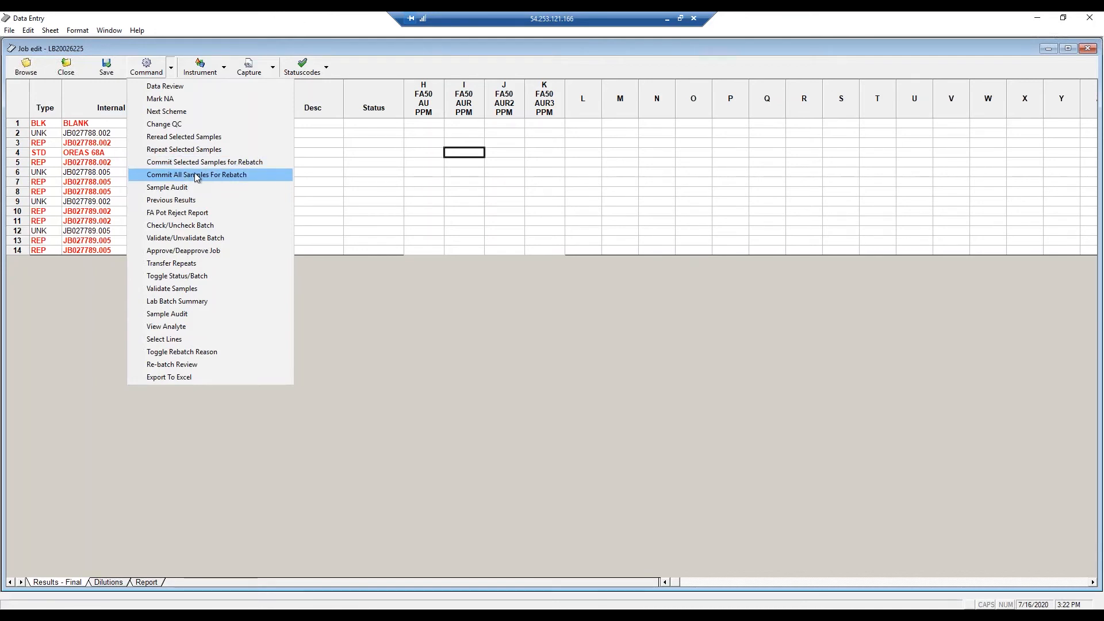
click(192, 176)
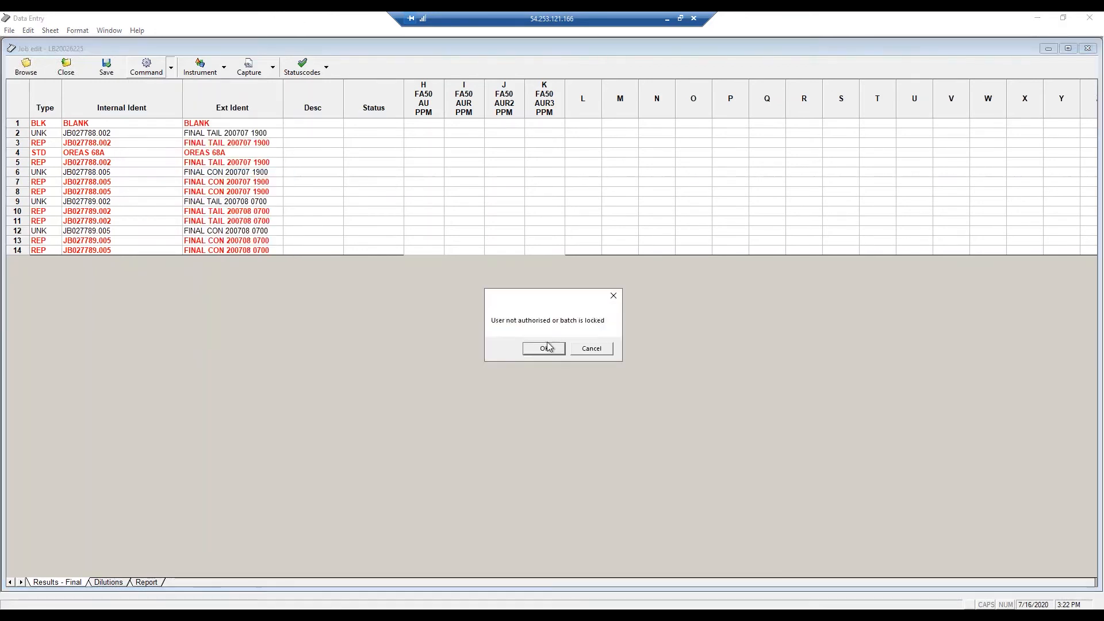
key(Return)
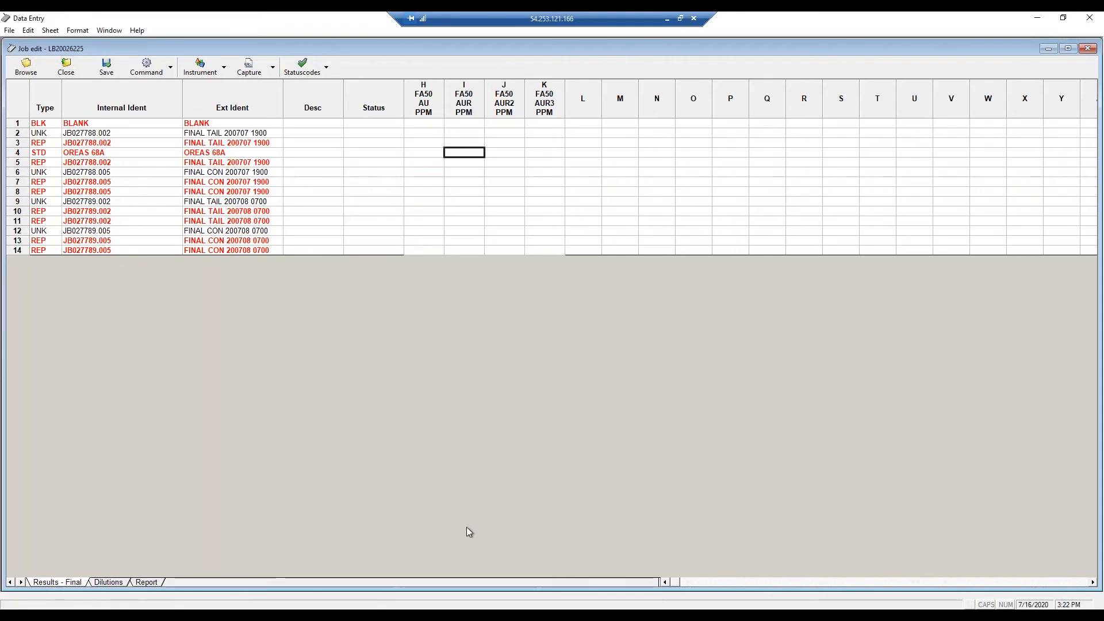
Return to the staff code record and mark the AAS LEVEL 1 course as complete
mouse_move(443, 608)
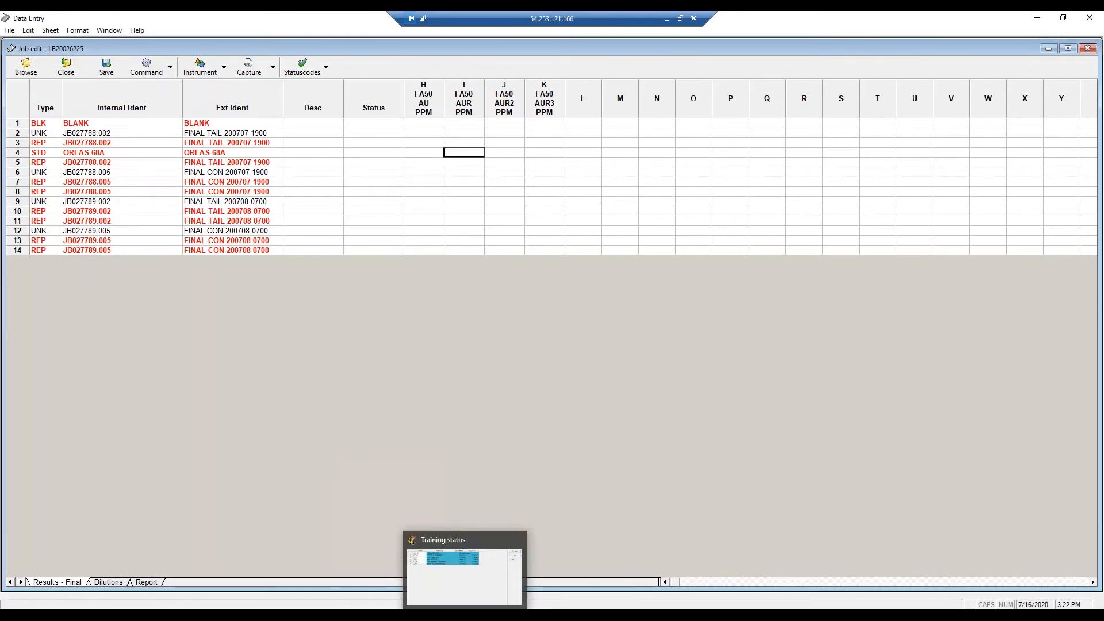
click(437, 613)
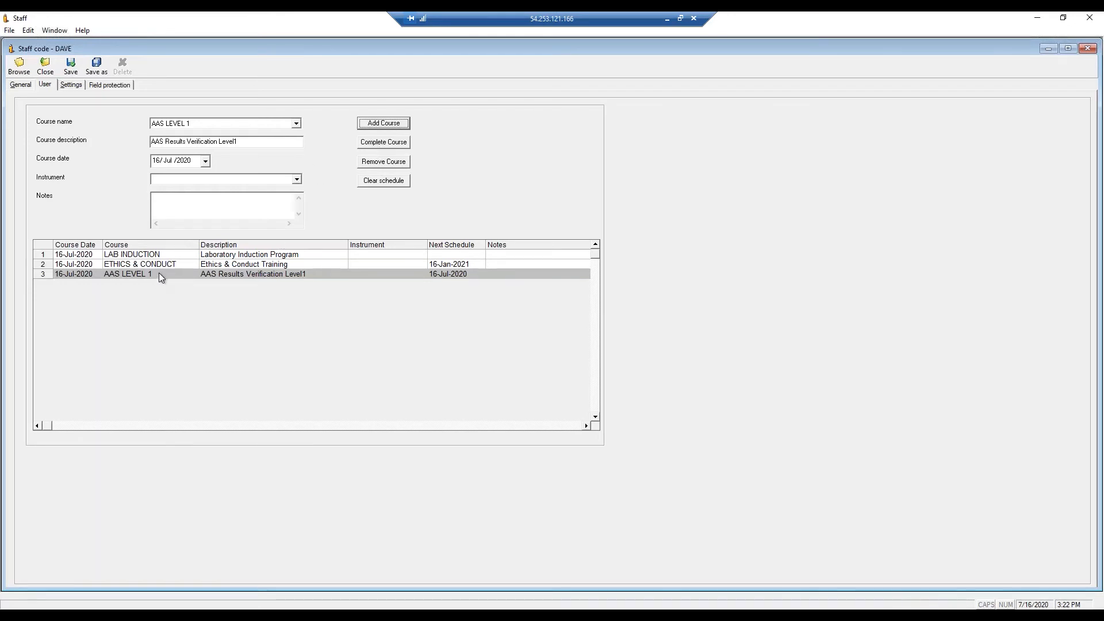
click(160, 274)
click(383, 143)
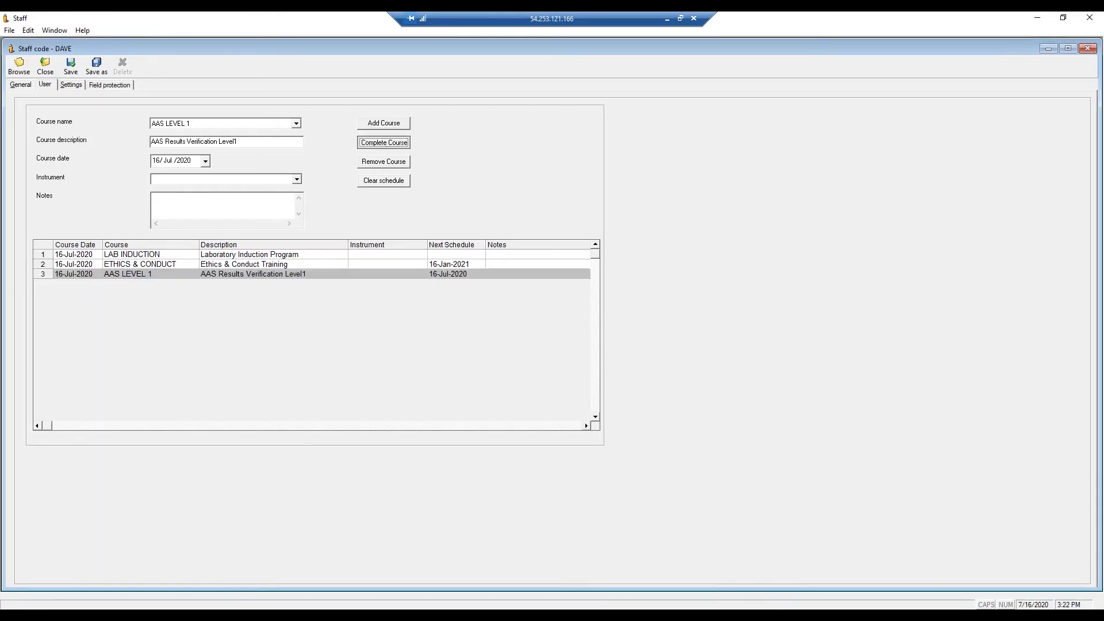
click(585, 333)
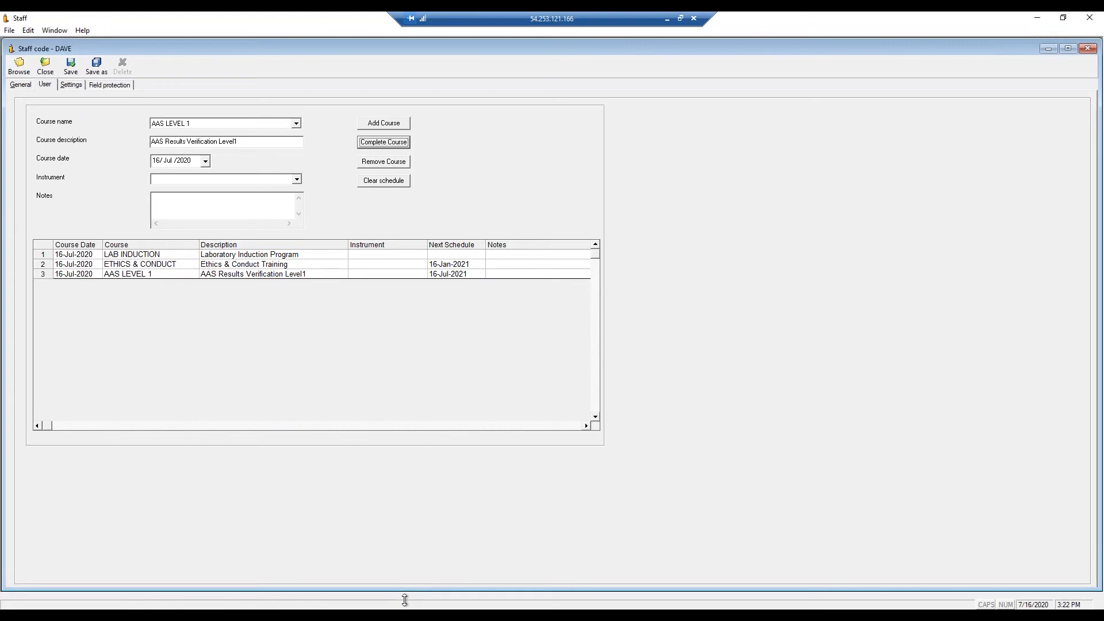
Requery the staff training status list, dismissing the error and running the query again
click(805, 211)
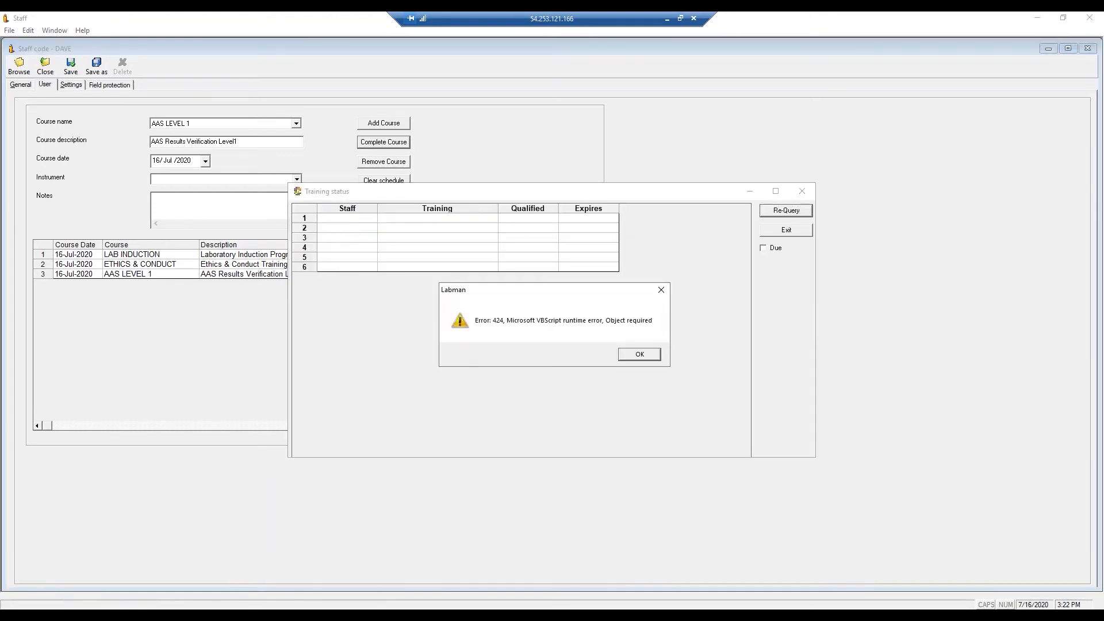
click(625, 355)
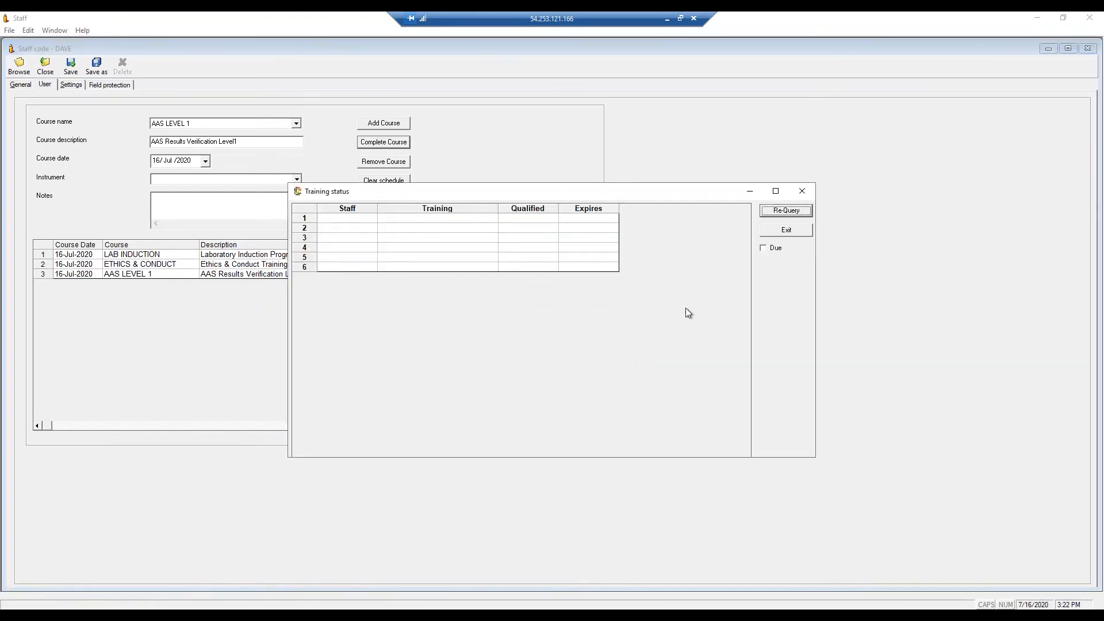
click(782, 212)
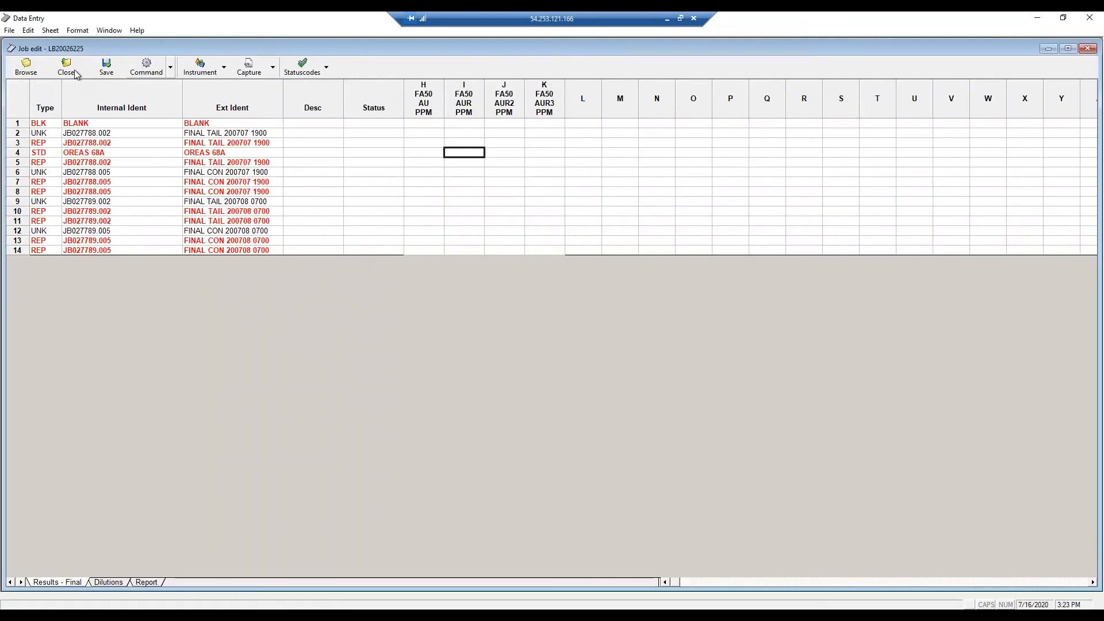
Close lab batch LB20026225 in Data Entry and reopen it with the FA50 scheme in final results mode
click(65, 70)
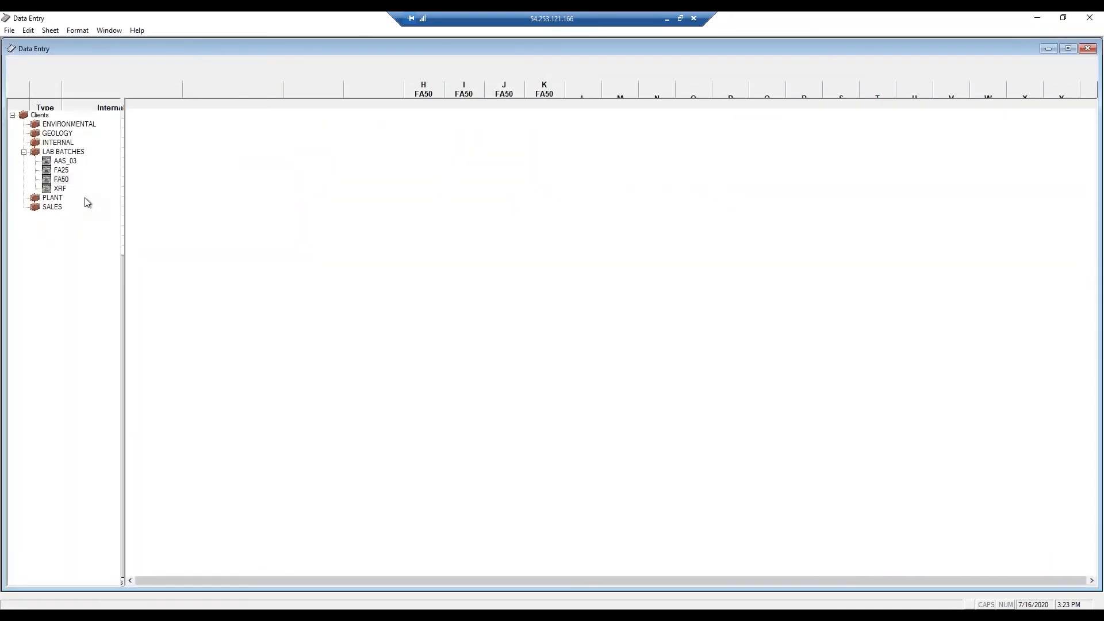
click(162, 182)
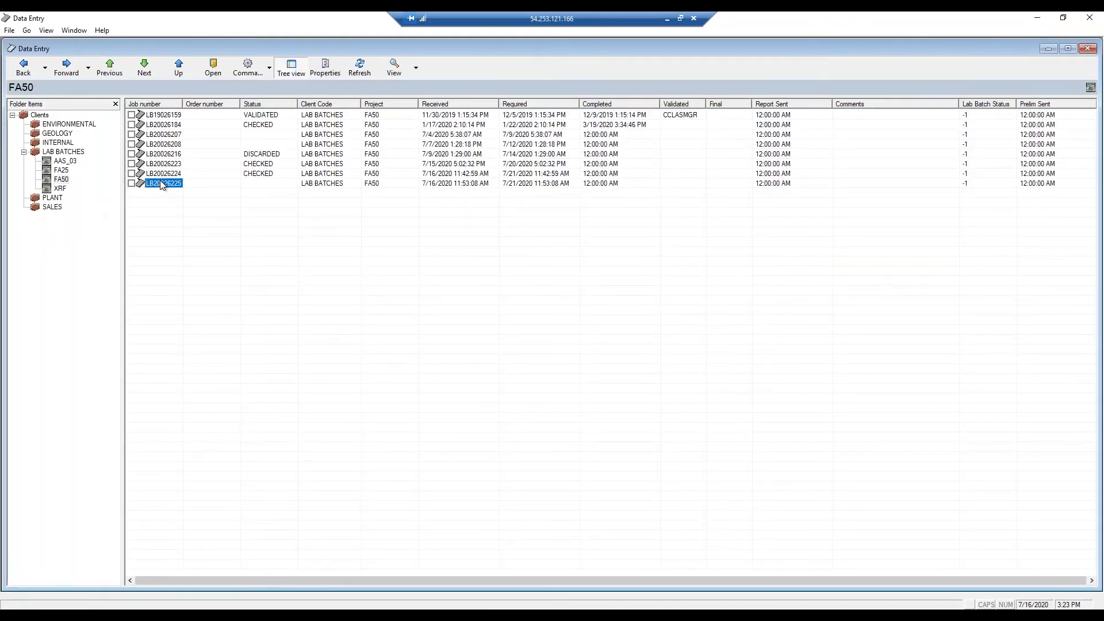
double_click(162, 183)
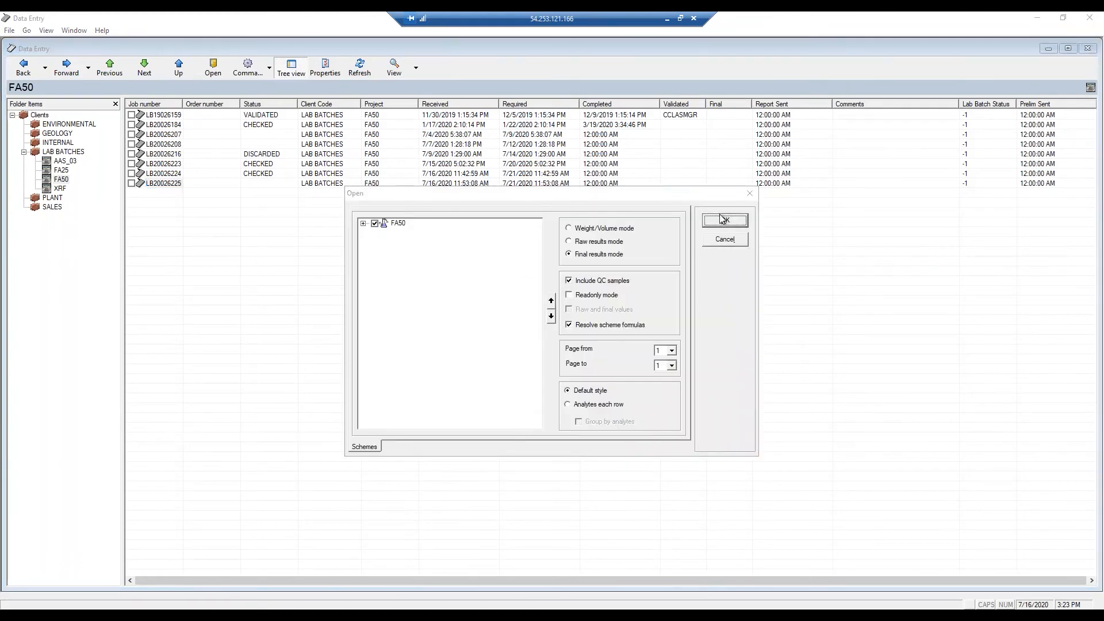
click(723, 219)
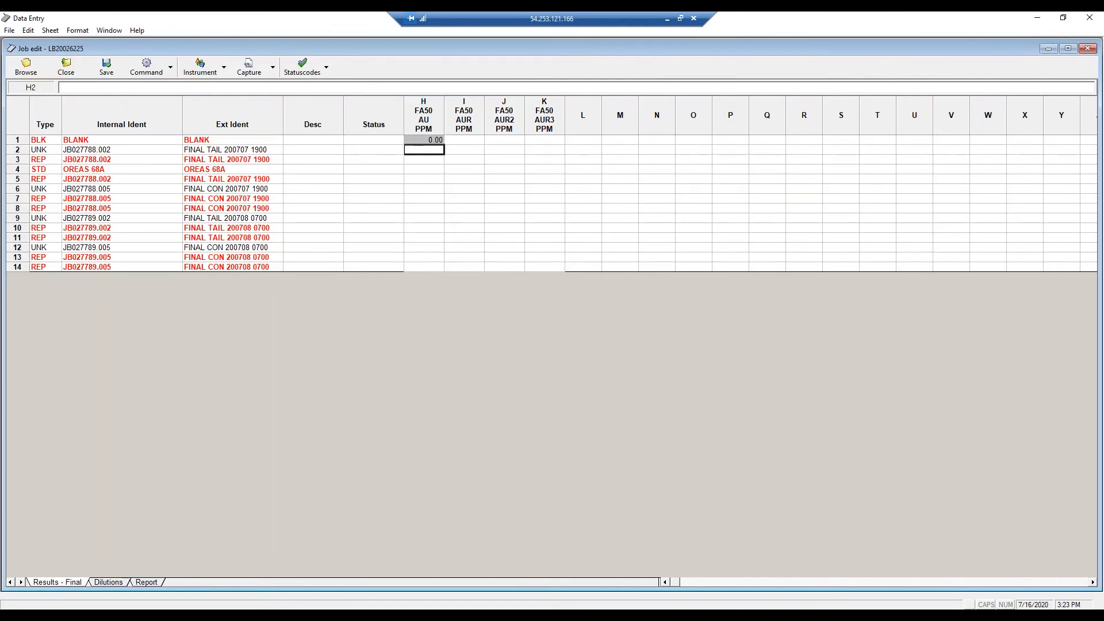
Enter the FA50 AU results for rows 2 to 14 as 2, 2, 3, 2, 3, 2, 3, 2, 3, 2, 3, 2, 3
text(2)
key(Return)
text(2)
key(Return)
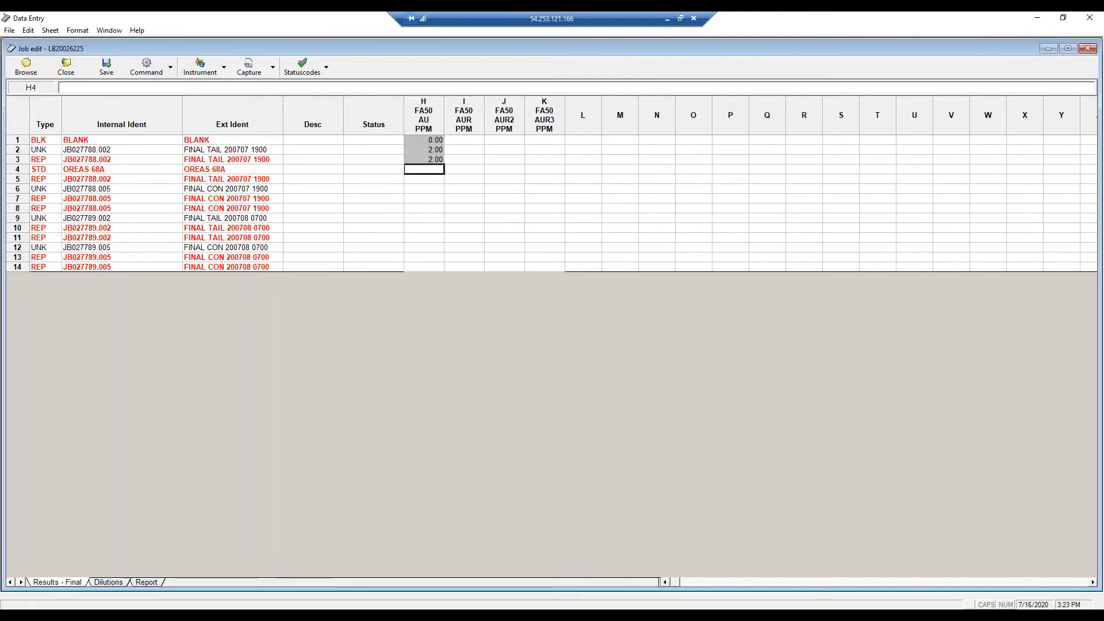
text(3)
key(Return)
text(2)
key(Return)
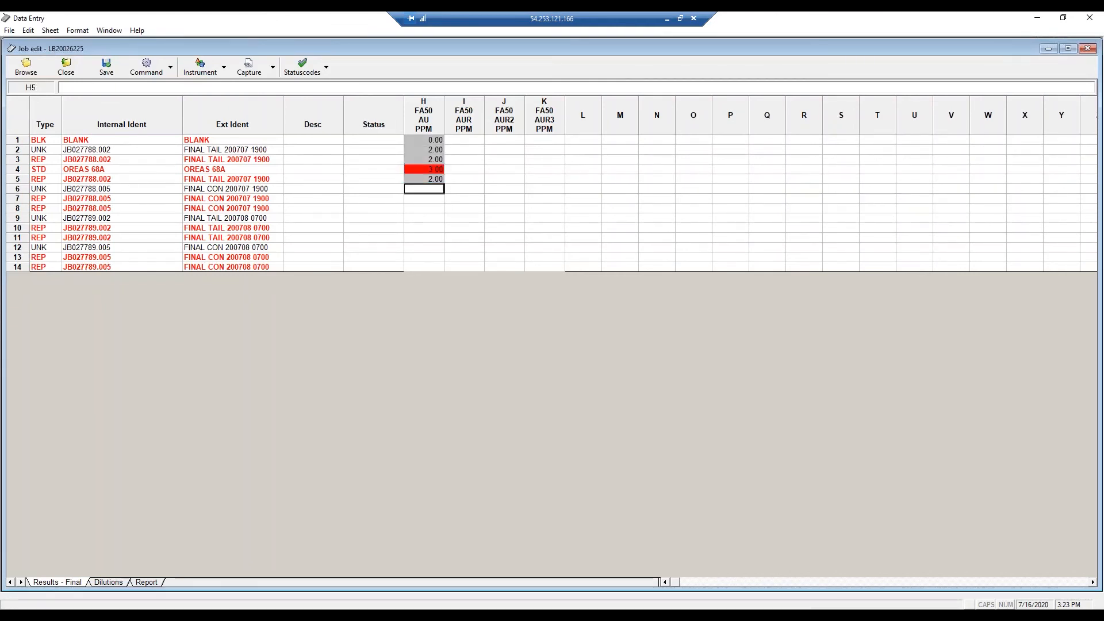
text(3)
key(Return)
text(2)
key(Return)
text(3)
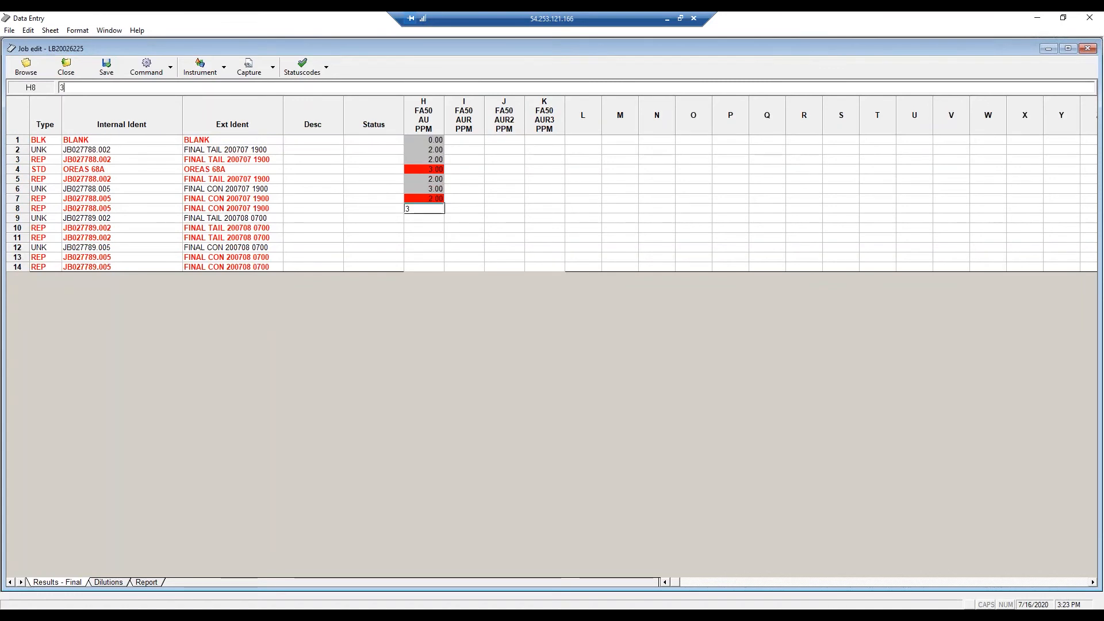
key(Return)
text(2)
key(Return)
text(3 2 3 2 3)
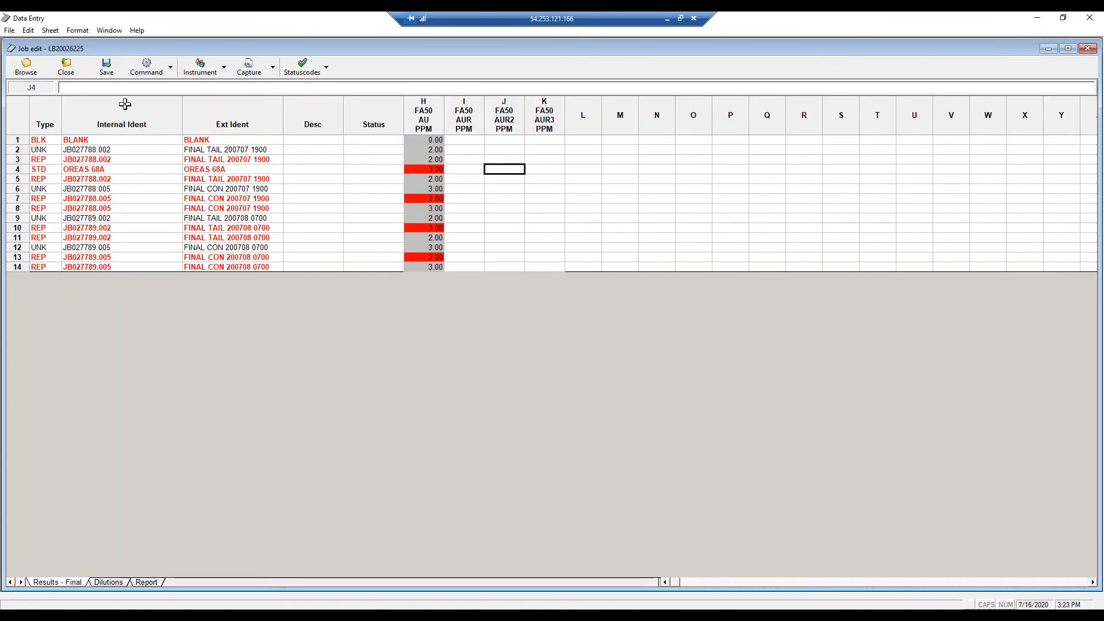
Save the entered results of the lab batch and mark the batch as checked
click(109, 62)
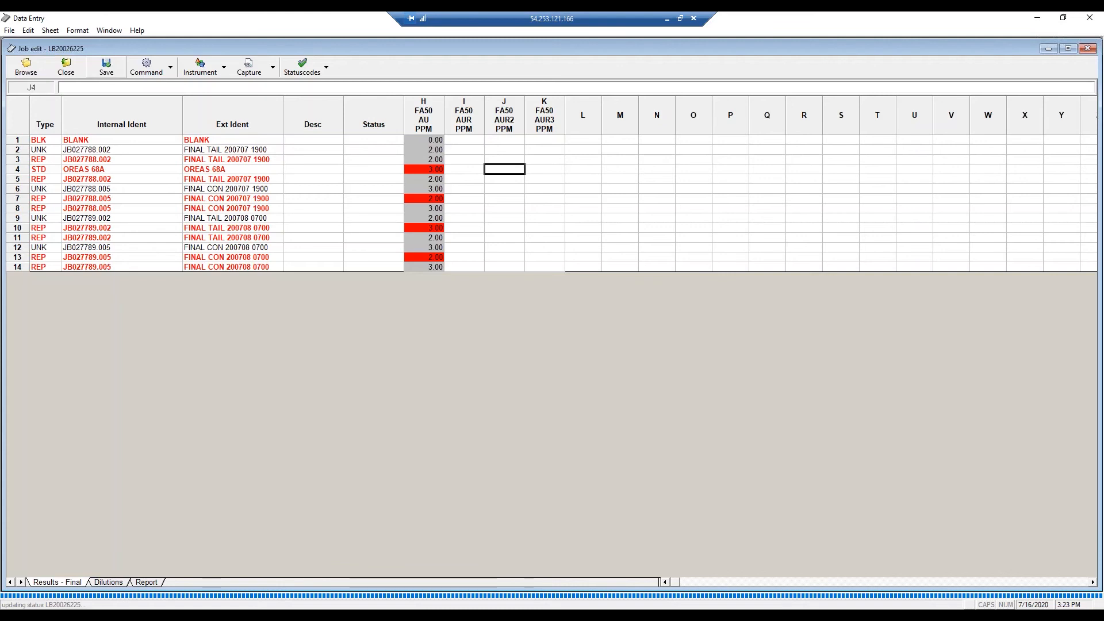
click(172, 71)
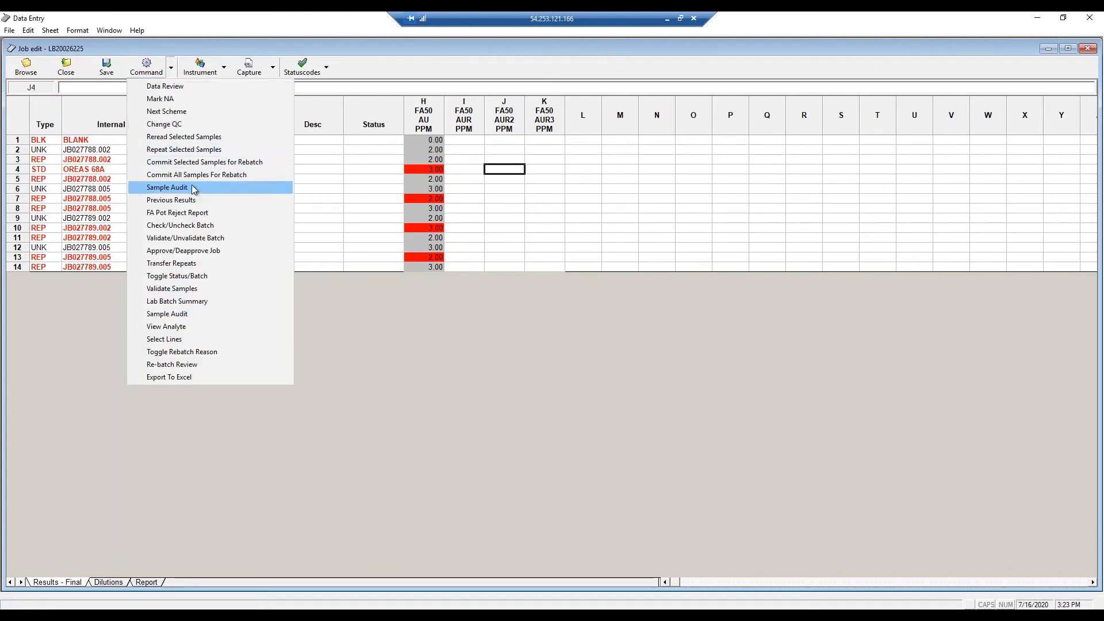
click(207, 228)
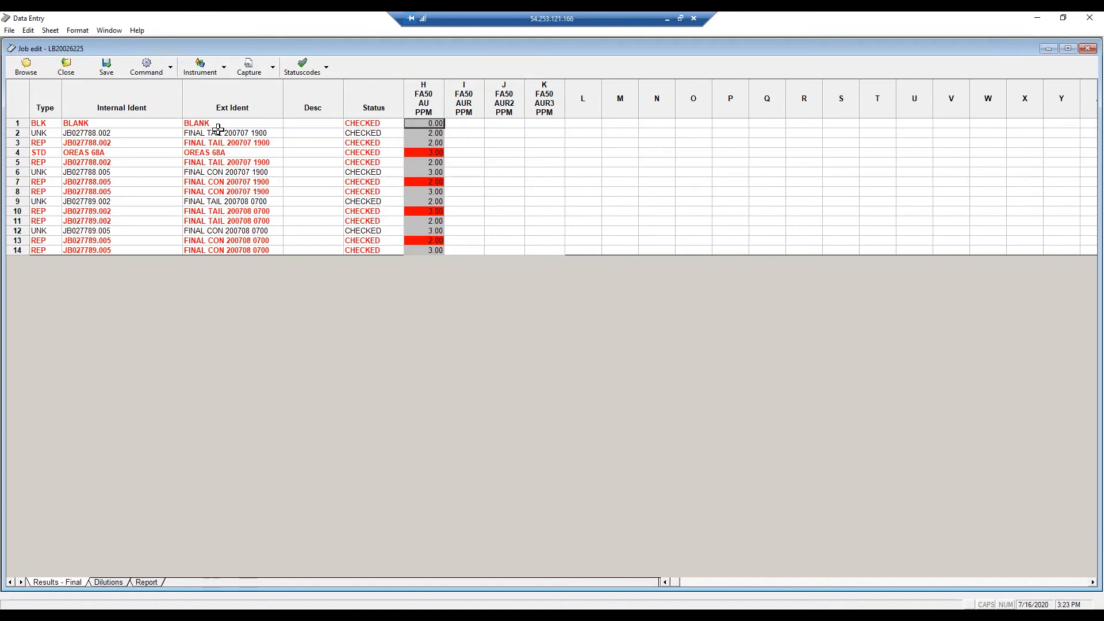
Examine the FA50 AU result cells of the checked batch, including the expected value range for the BLANK sample
click(172, 70)
click(424, 121)
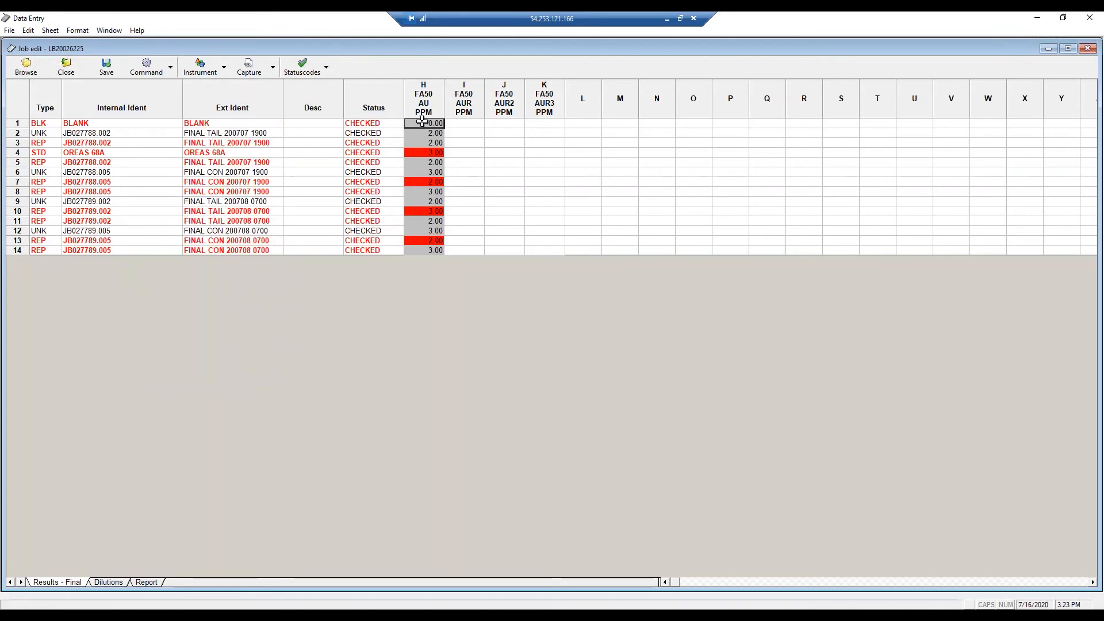
click(426, 142)
click(428, 162)
click(430, 182)
click(431, 192)
click(427, 170)
click(426, 154)
click(426, 142)
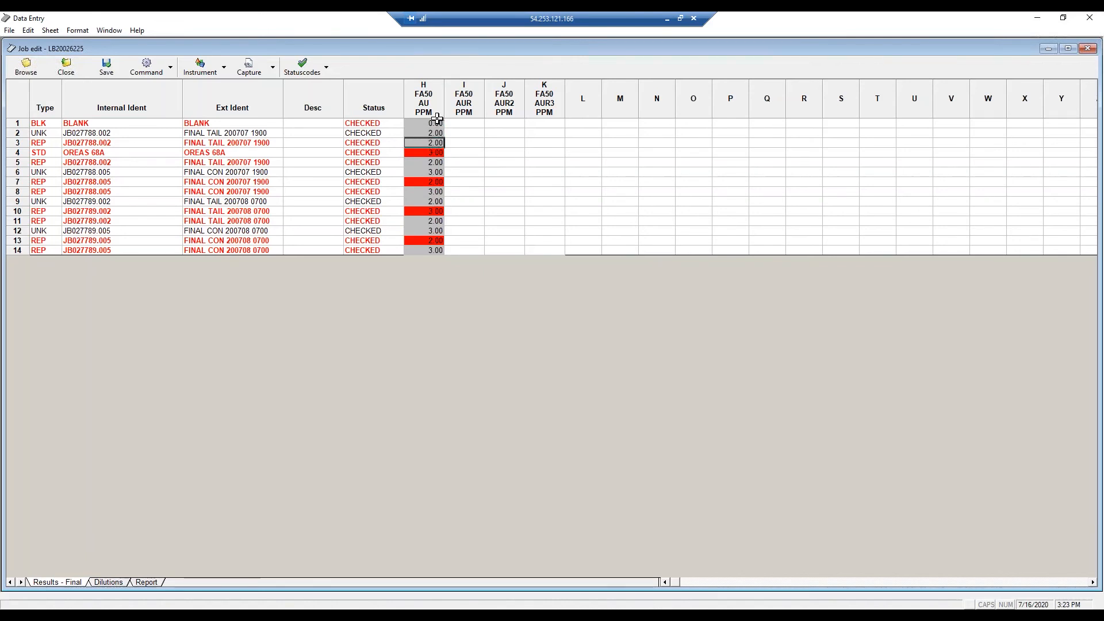
click(436, 123)
click(432, 144)
click(435, 185)
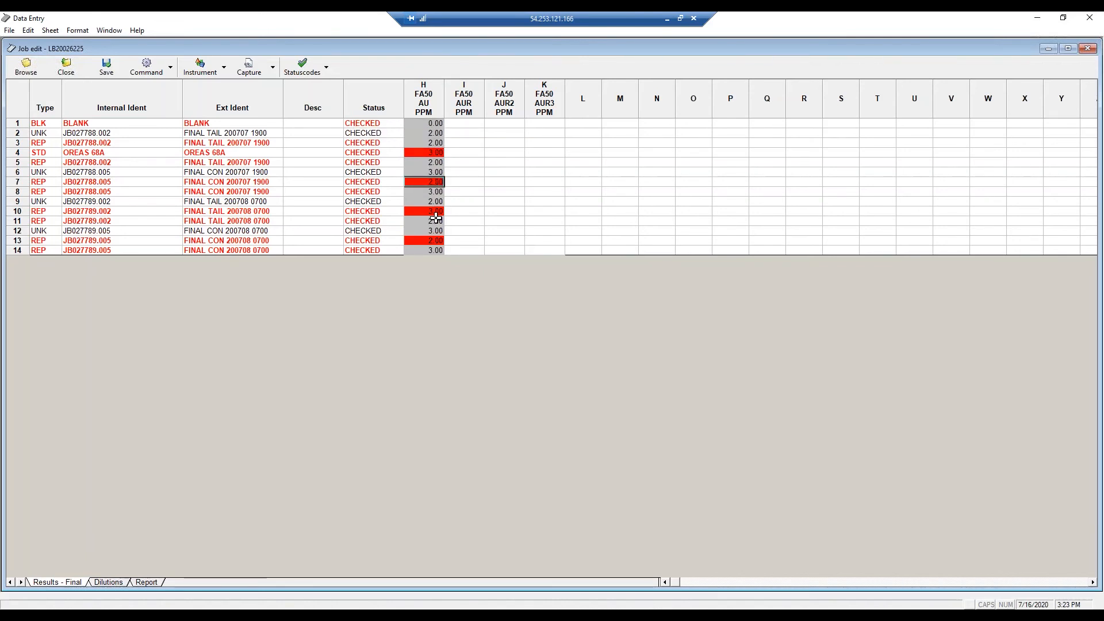
mouse_move(424, 126)
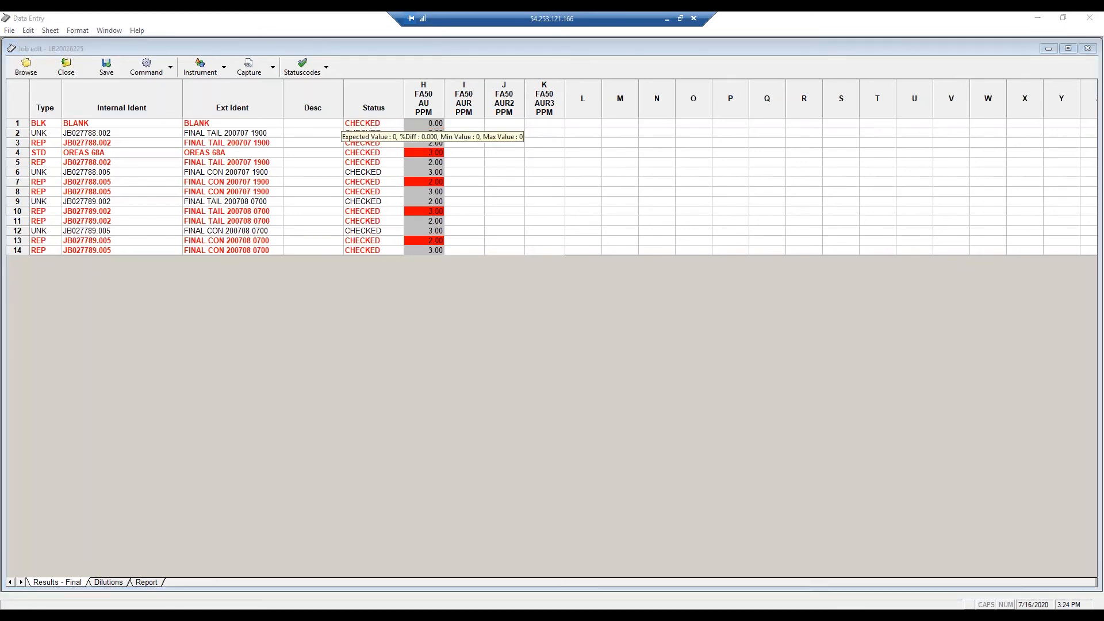
click(433, 123)
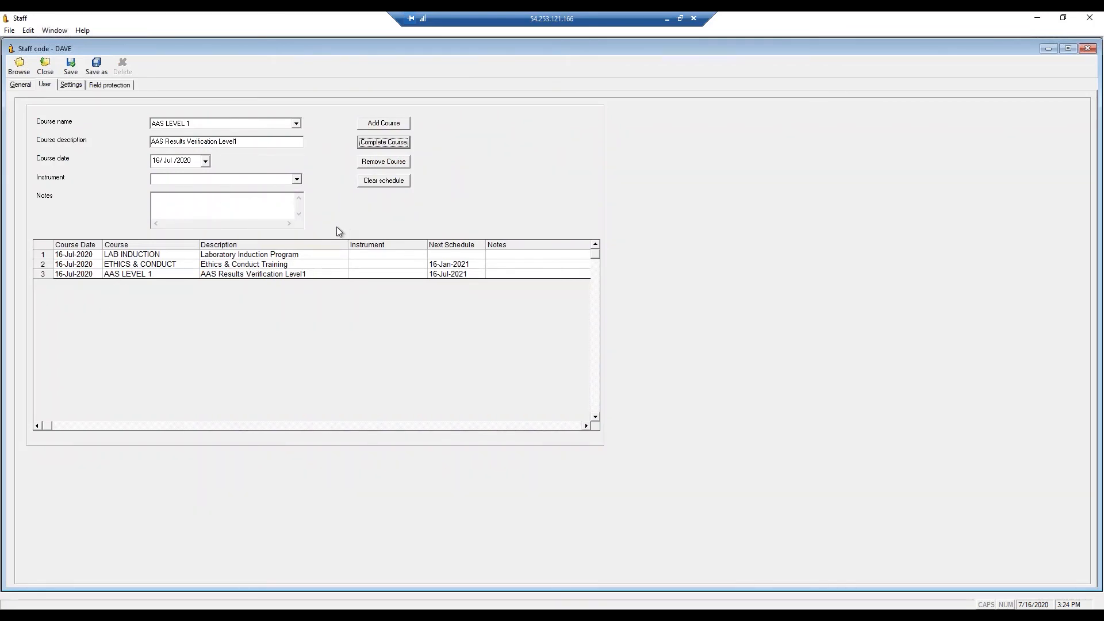
Add the AAS LEVEL 2 course to the staff code record and mark it as complete
click(297, 123)
click(264, 142)
click(405, 123)
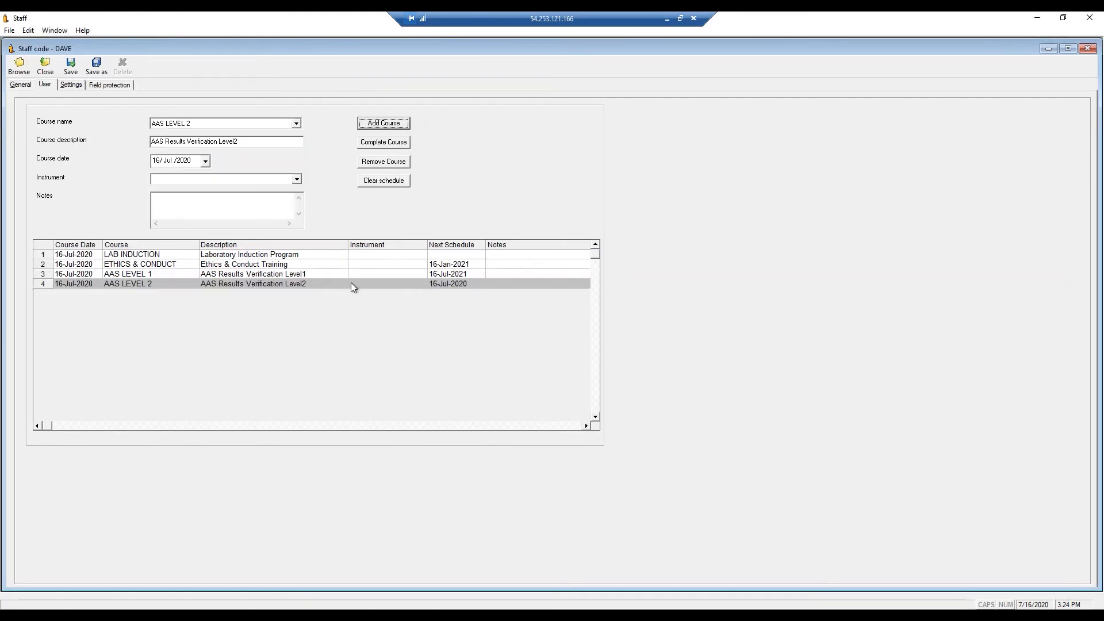
click(273, 285)
click(390, 143)
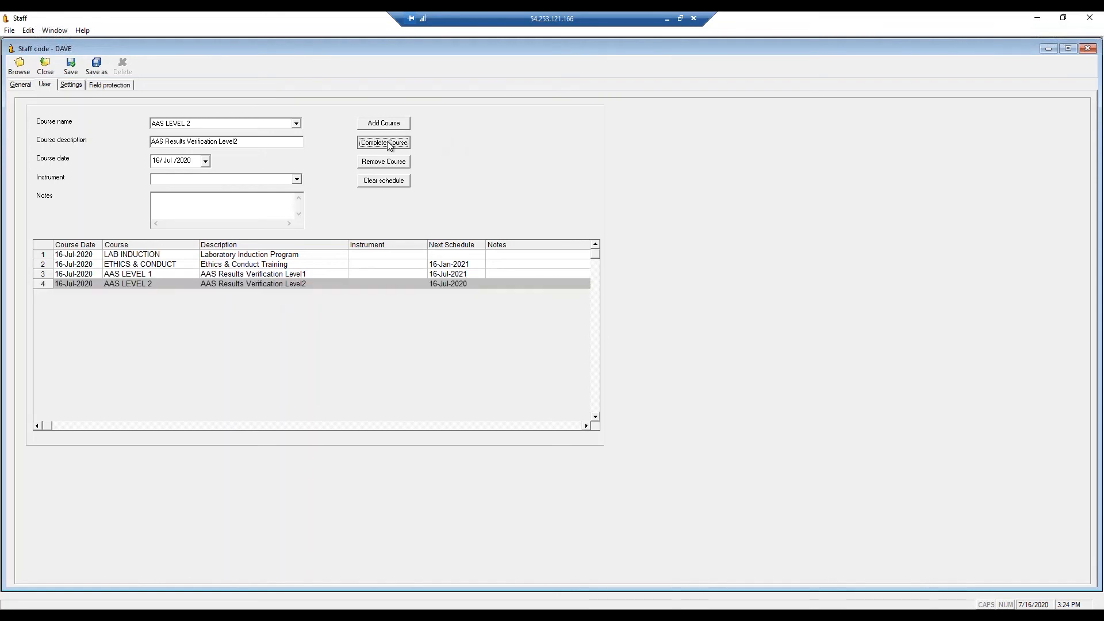
click(579, 361)
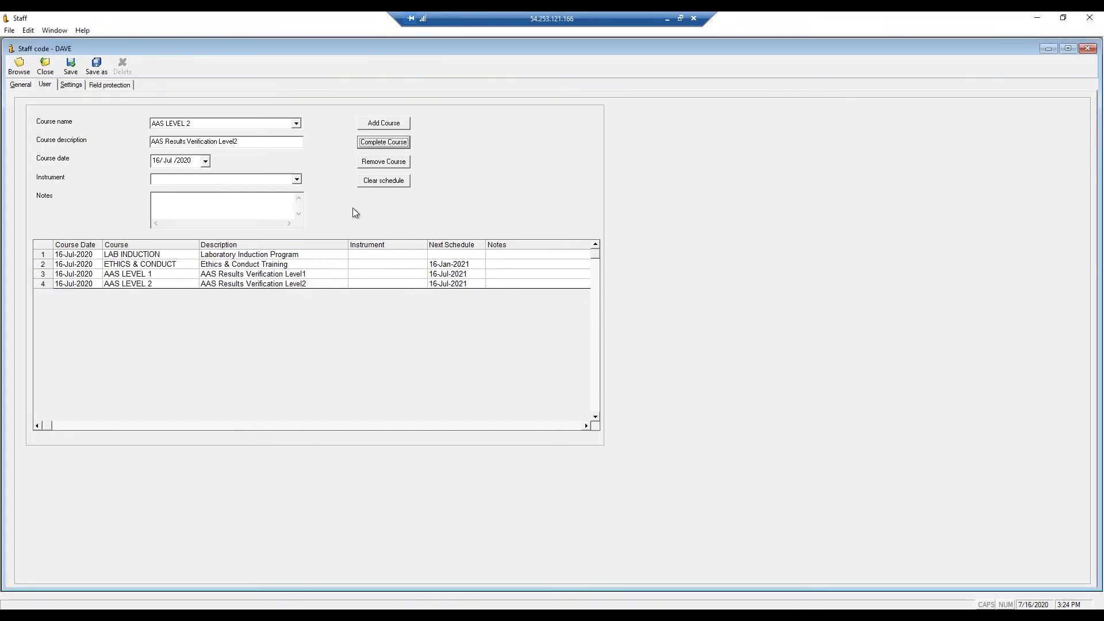
Clear the next schedule date of the AAS LEVEL 1 course in the staff record
click(229, 280)
click(227, 276)
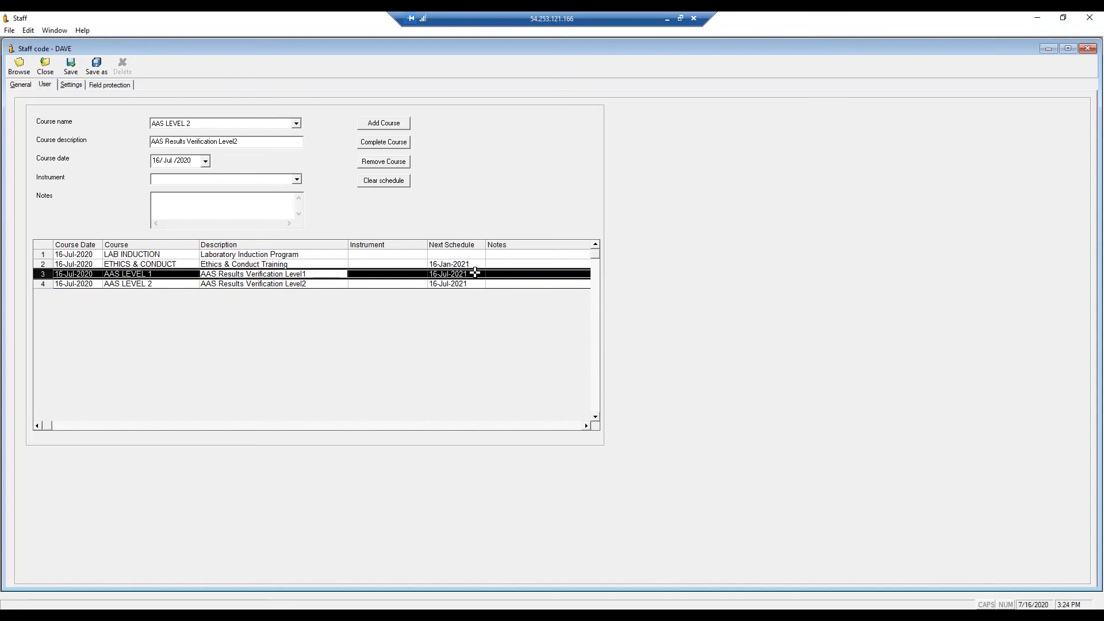
click(381, 182)
click(569, 353)
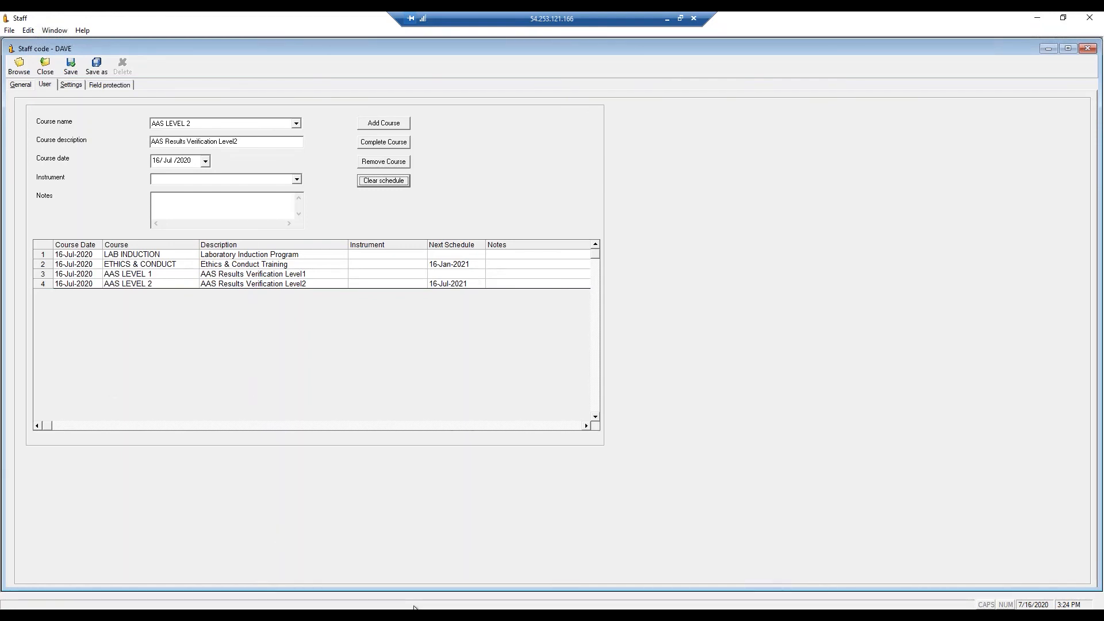
Close and reopen lab batch LB20026225 in Data Entry with FA50 final results, and set the BLANK sample's FA50 AU result to 5
click(489, 599)
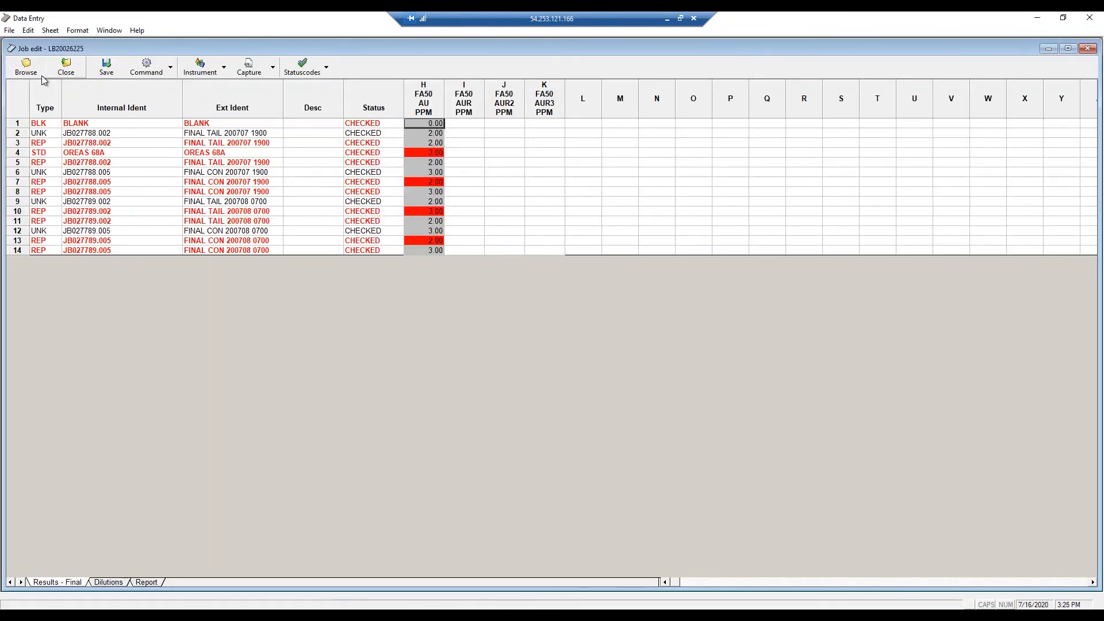
click(66, 70)
double_click(157, 183)
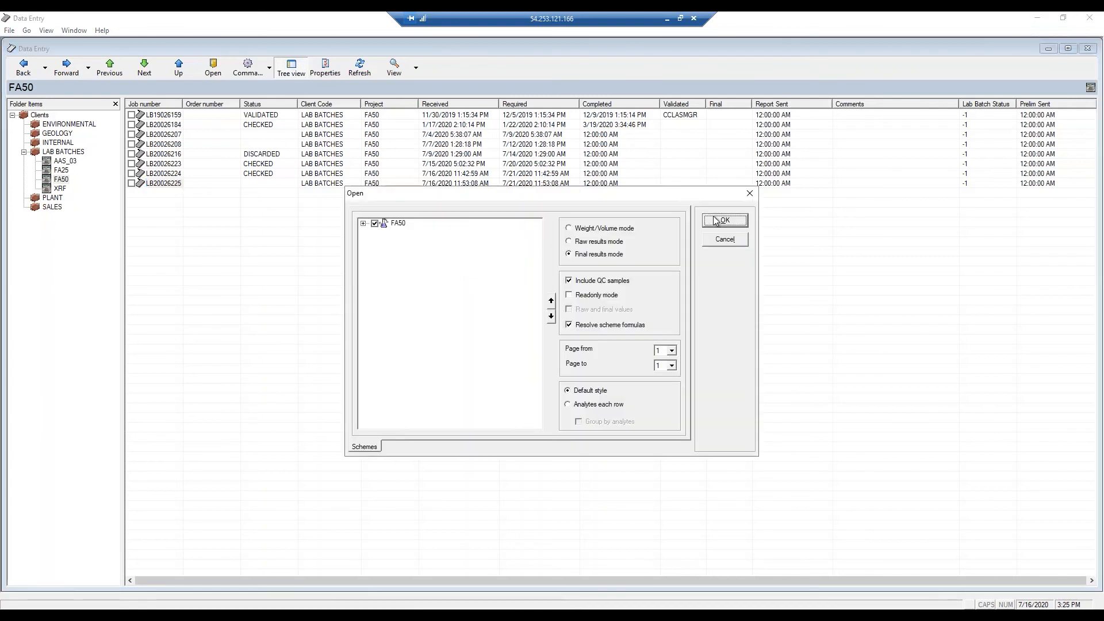
click(714, 218)
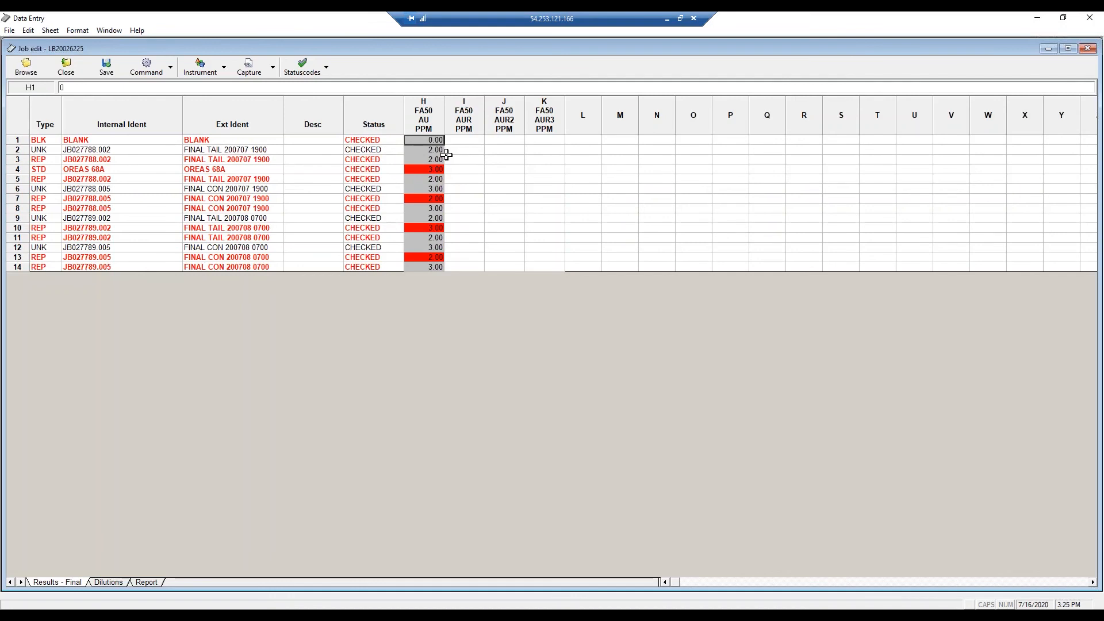
click(436, 142)
click(436, 153)
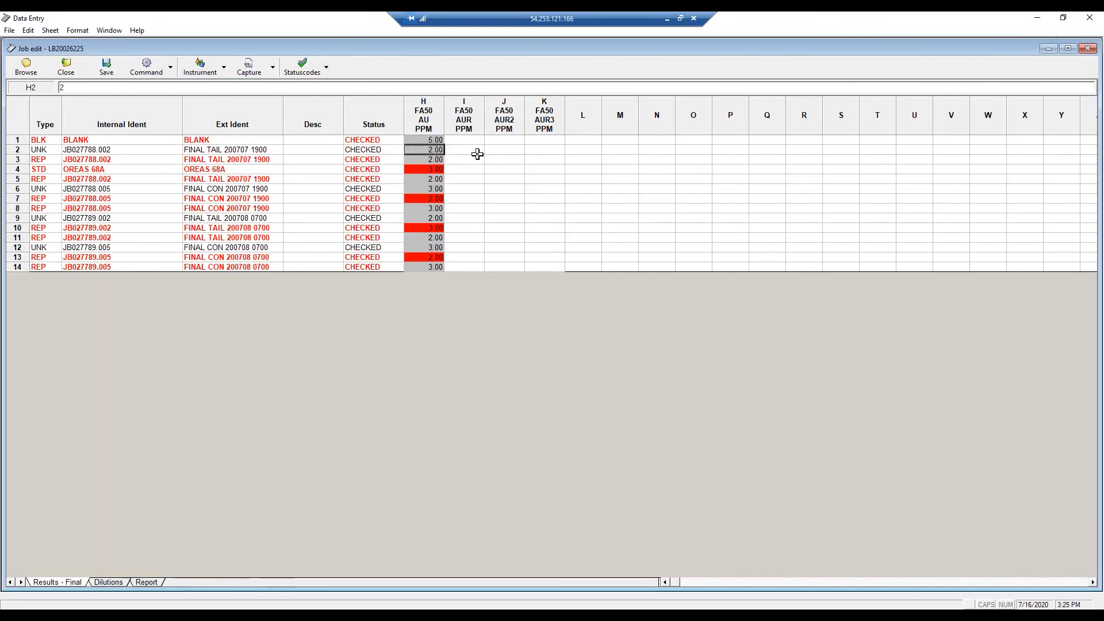
Try to validate the checked lab batch, dismiss the message, and select the FA50 AU result in row 2
click(171, 67)
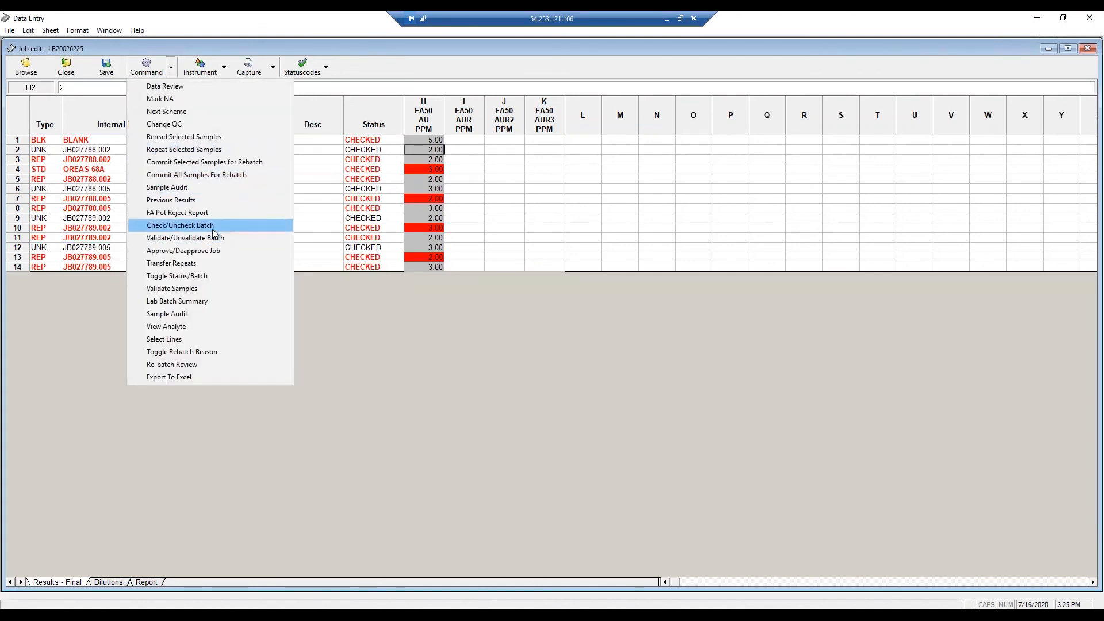
click(230, 240)
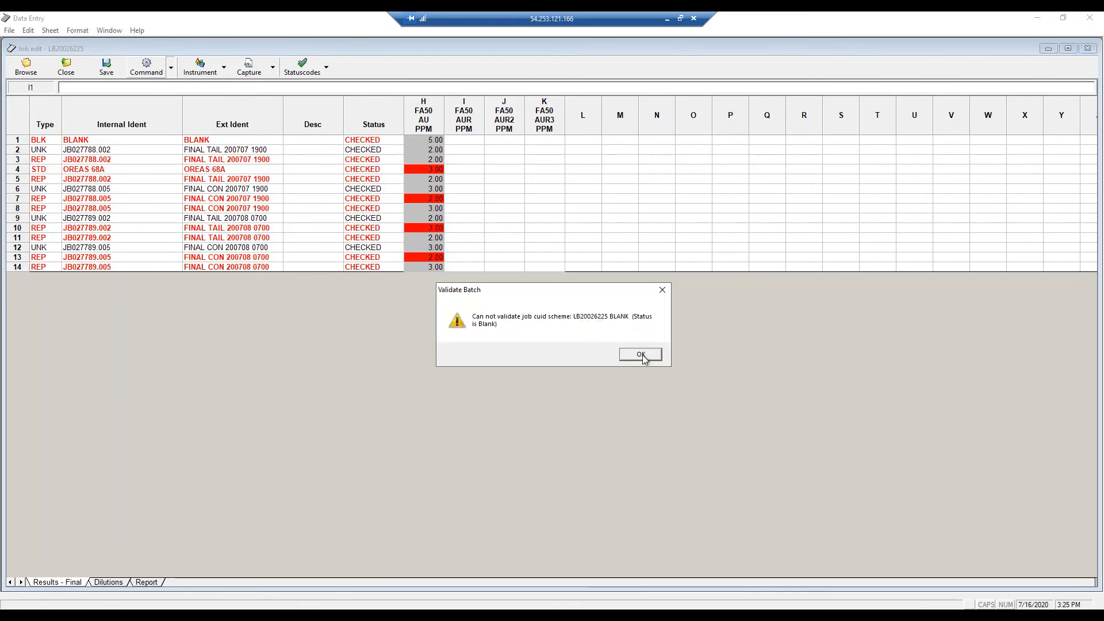
click(641, 355)
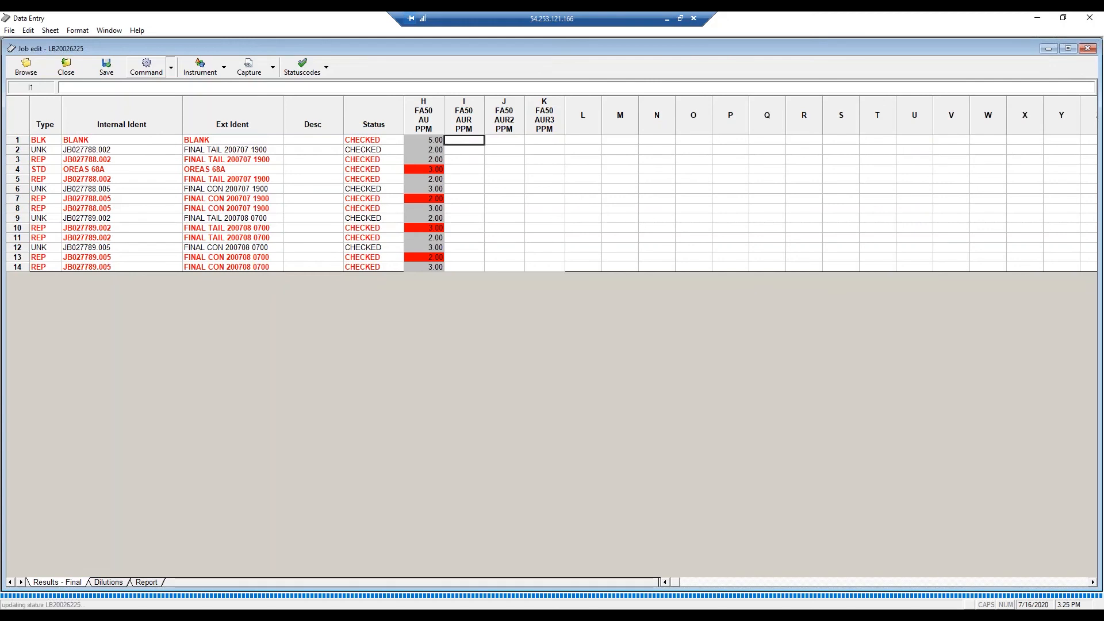
click(424, 151)
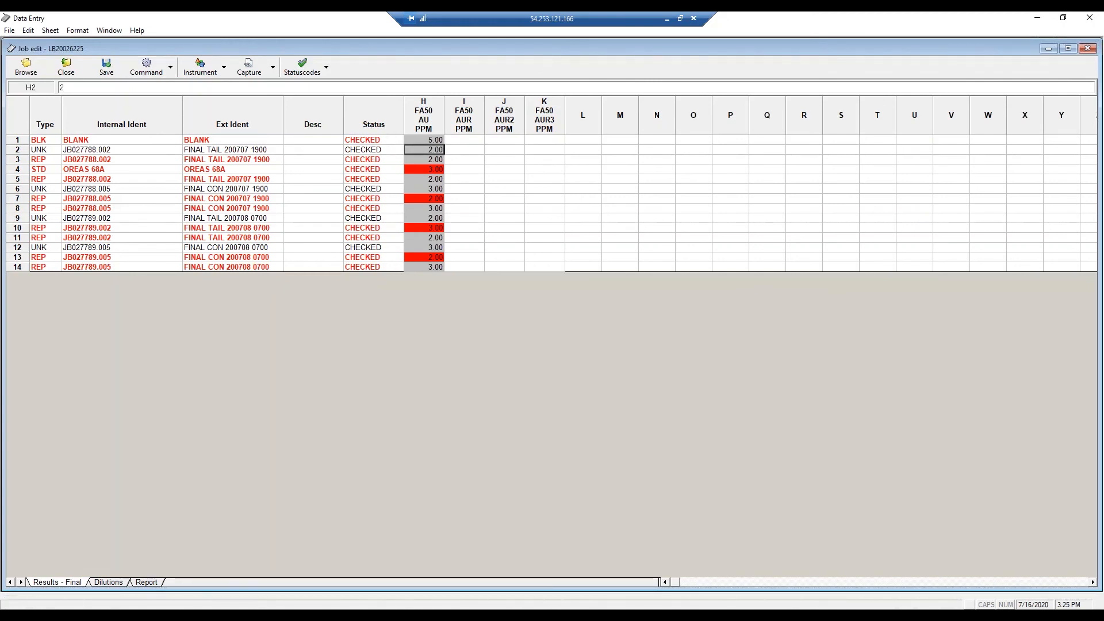